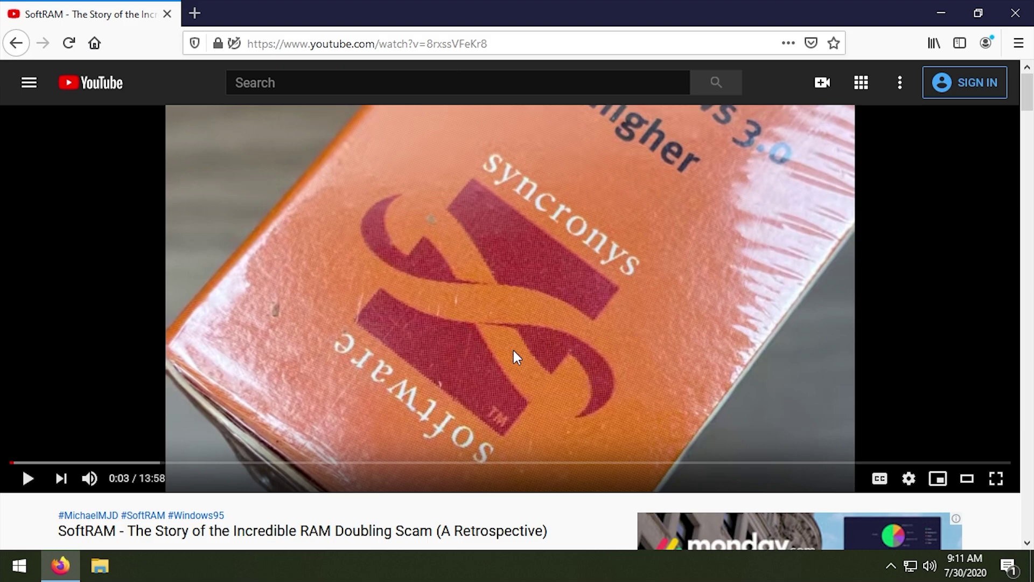
# Disable SoftRAM, acknowledge the change notice, and answer Yes to keep the control panel on top
pyautogui.scroll(-4, 512, 351)
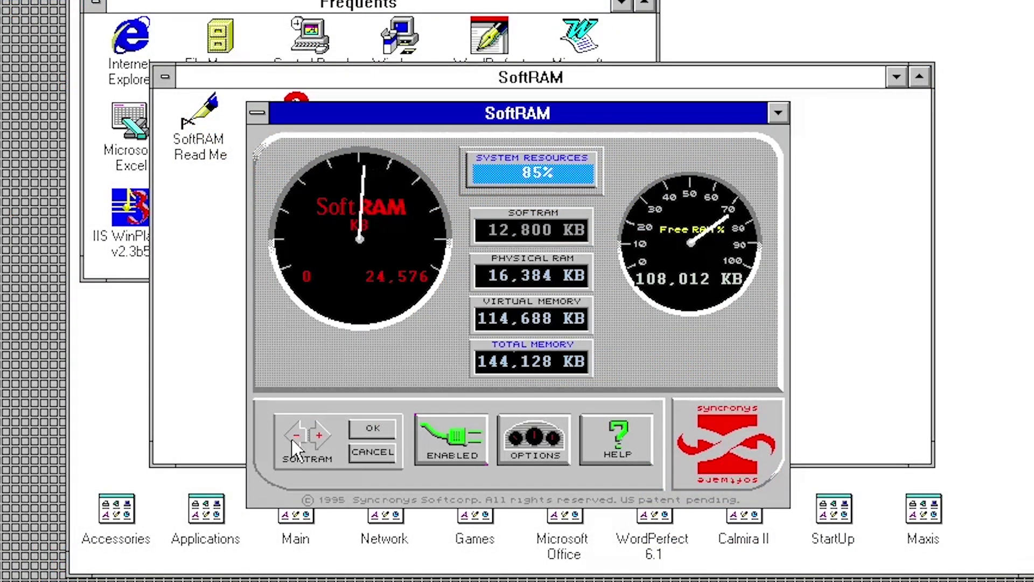
pyautogui.click(450, 435)
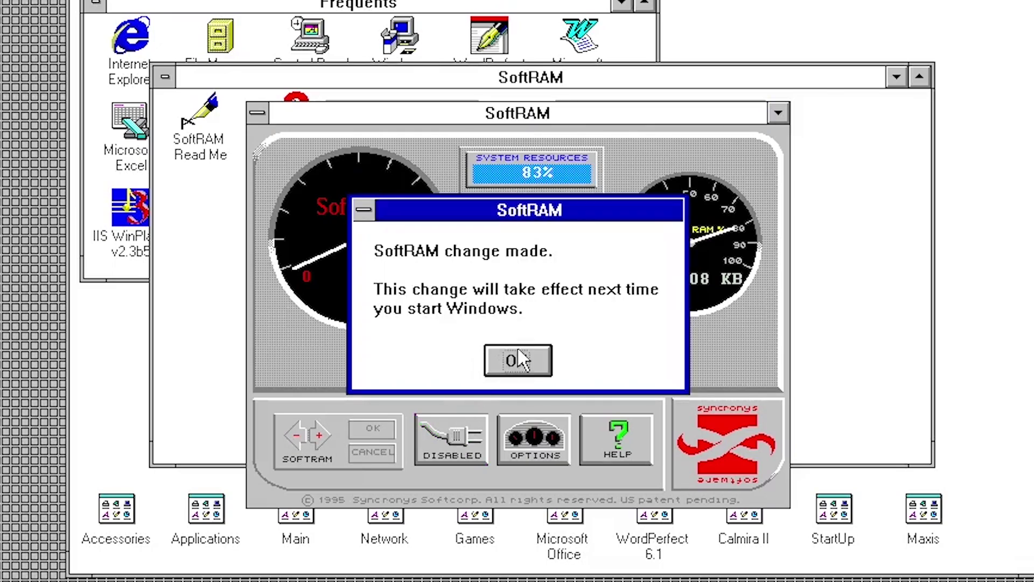
pyautogui.click(517, 359)
pyautogui.click(452, 438)
pyautogui.click(540, 431)
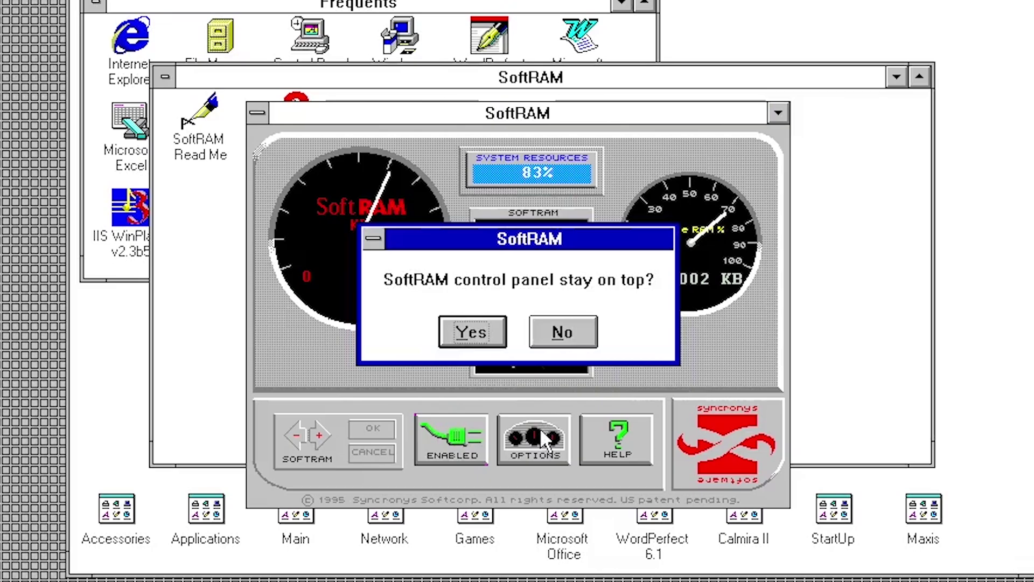
pyautogui.click(485, 323)
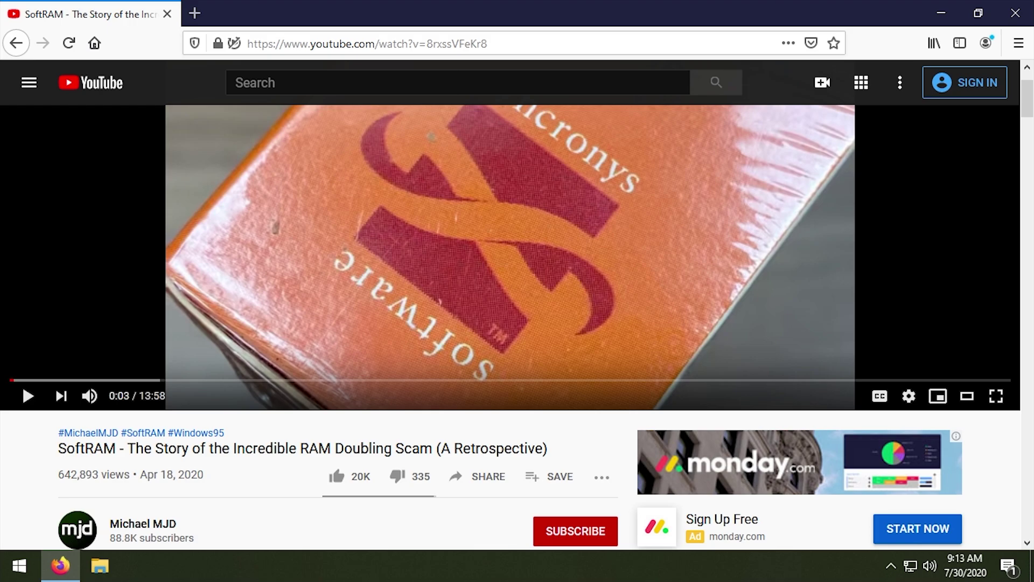
# Read through the SoftRAM retrospective's description and comments, then minimize Firefox
pyautogui.scroll(-3, 510, 323)
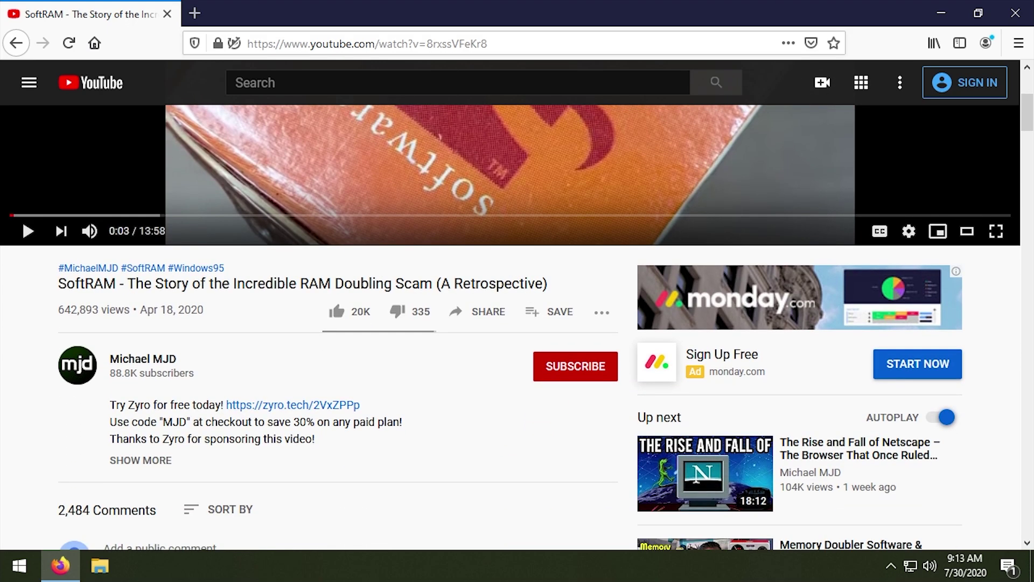
pyautogui.scroll(-2, 291, 447)
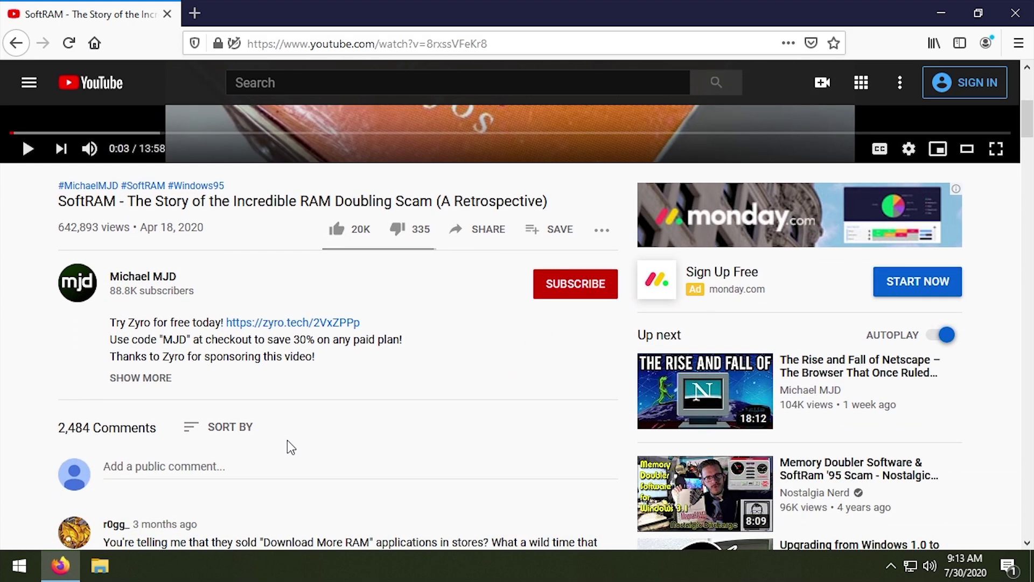
pyautogui.scroll(6, 288, 440)
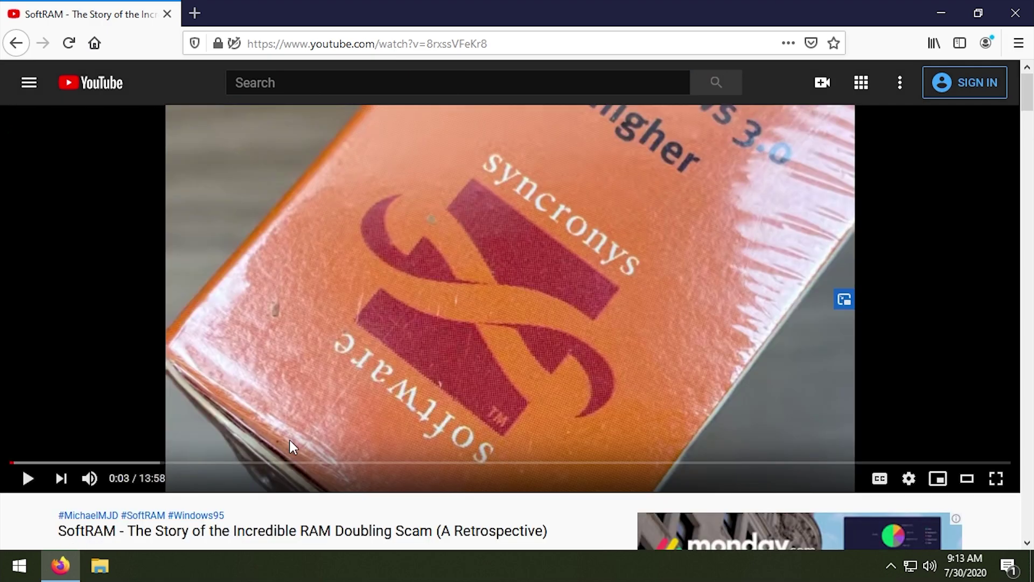
pyautogui.scroll(-4, 289, 440)
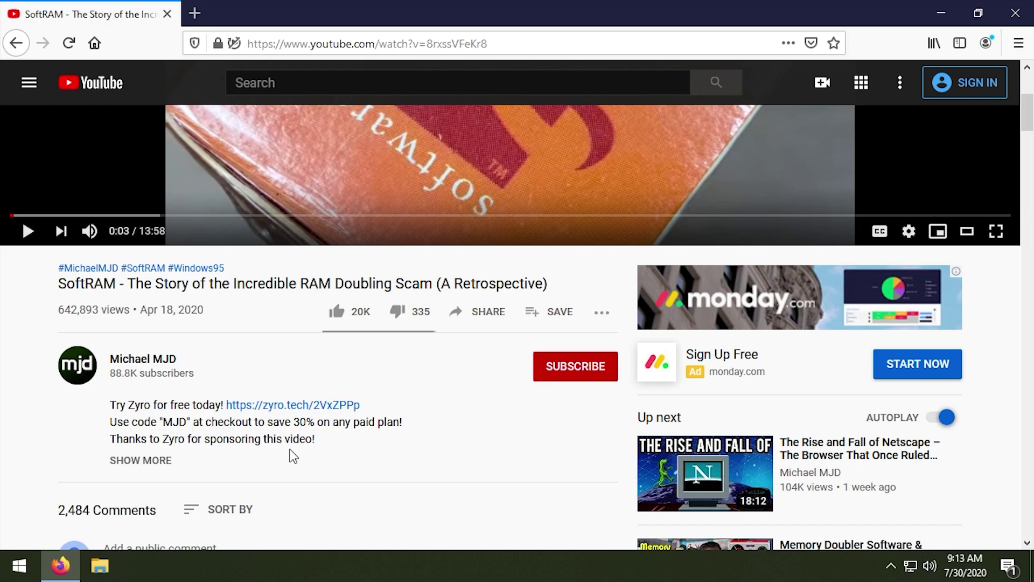
pyautogui.scroll(-3, 293, 456)
pyautogui.scroll(2, 293, 457)
pyautogui.scroll(-2, 293, 456)
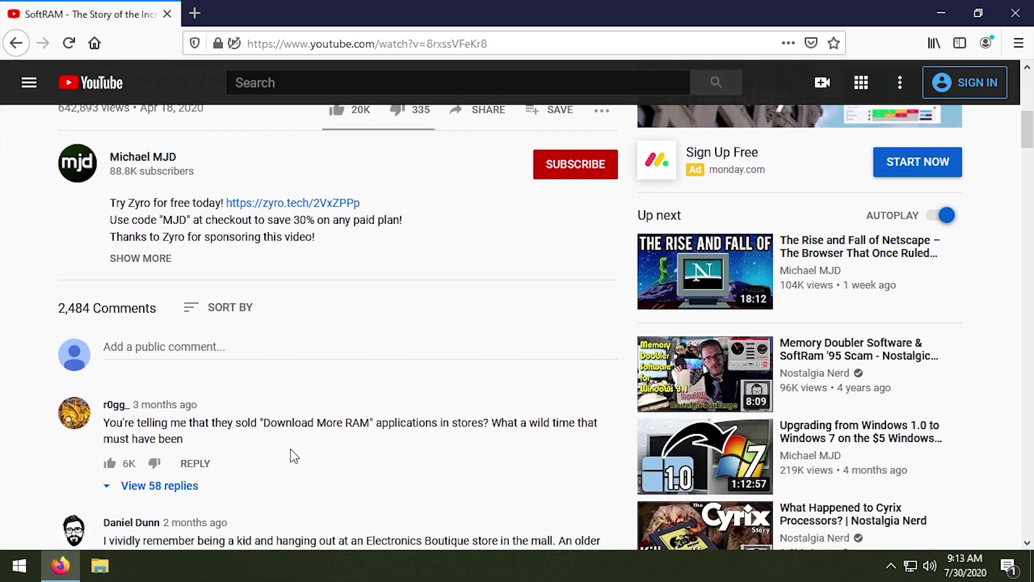
pyautogui.scroll(-10, 290, 448)
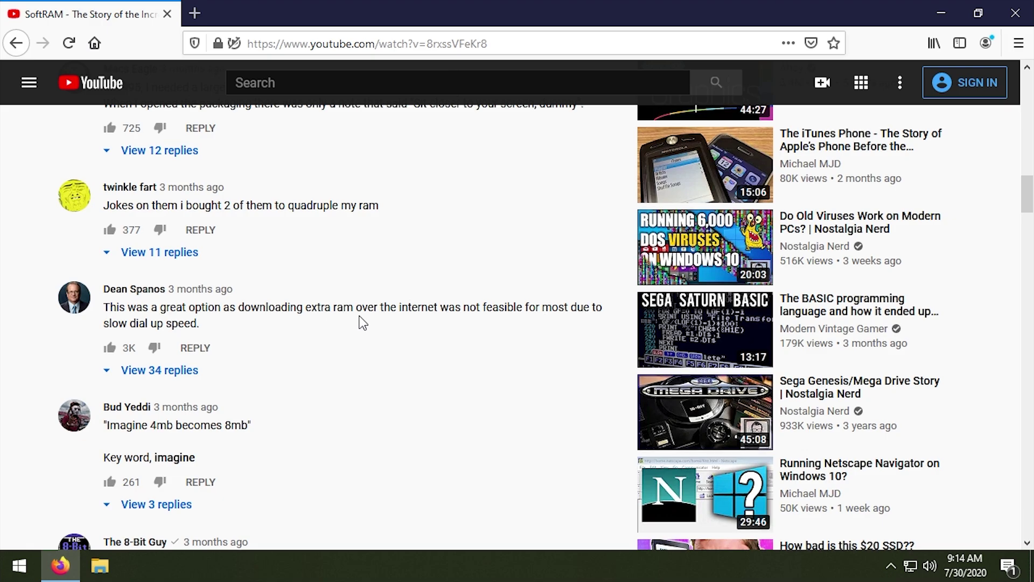
pyautogui.scroll(20, 332, 324)
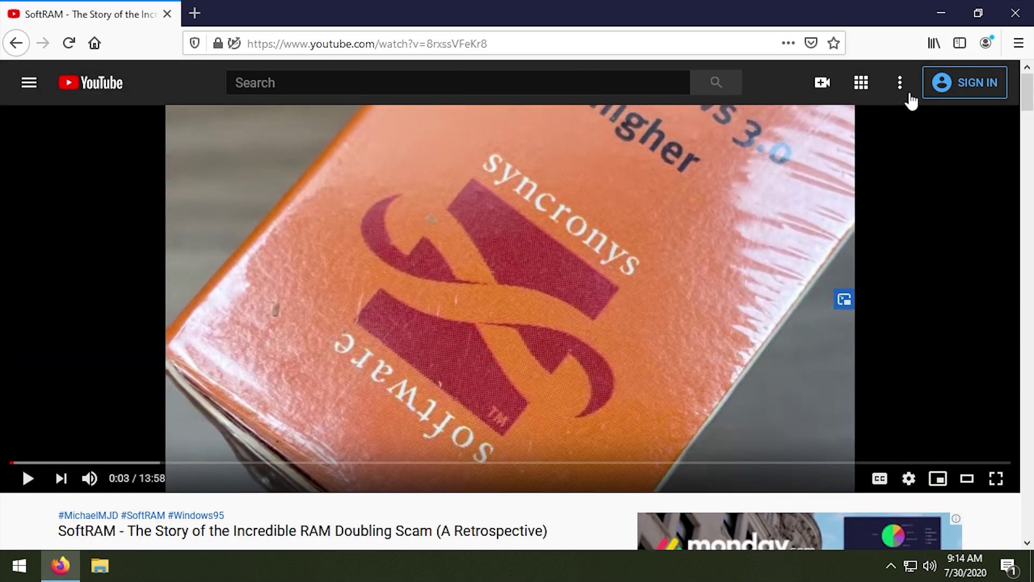
pyautogui.click(941, 13)
# Select the SoftRAM and SoftRAM95 desktop folders, then clear the selection
pyautogui.moveTo(330, 227); pyautogui.dragTo(492, 242)
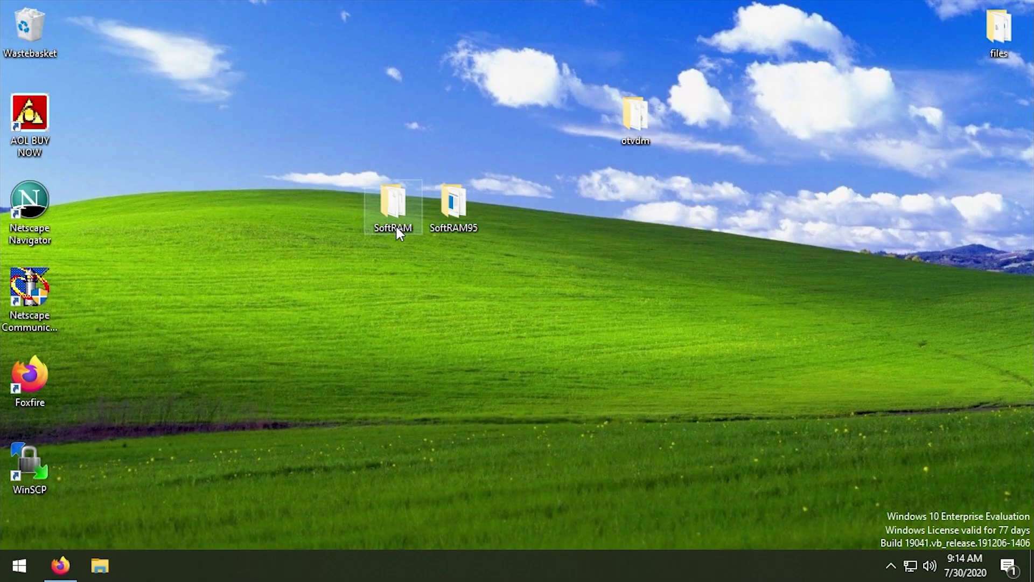
pyautogui.moveTo(397, 229)
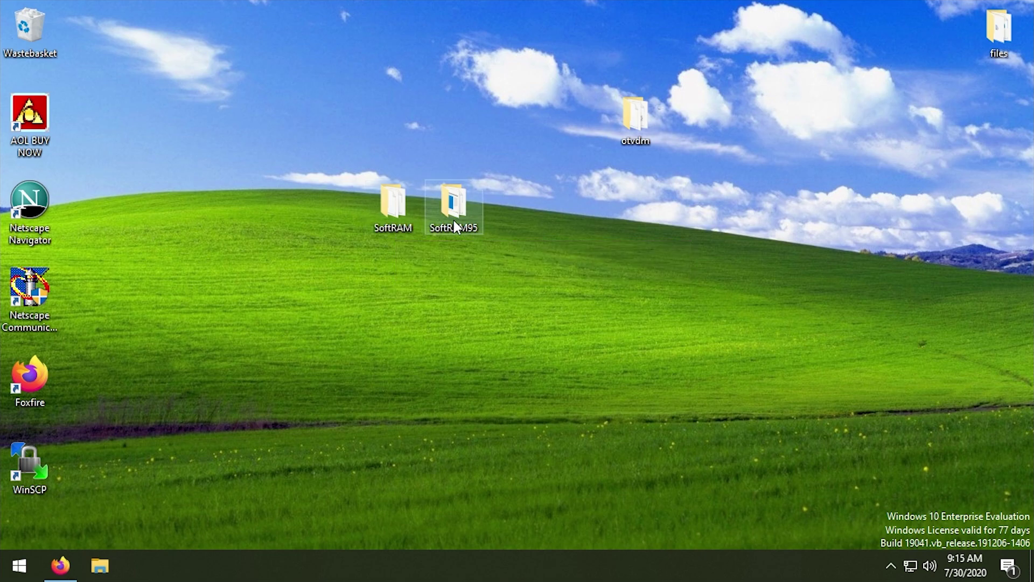
pyautogui.moveTo(456, 226)
pyautogui.moveTo(342, 249); pyautogui.dragTo(508, 174)
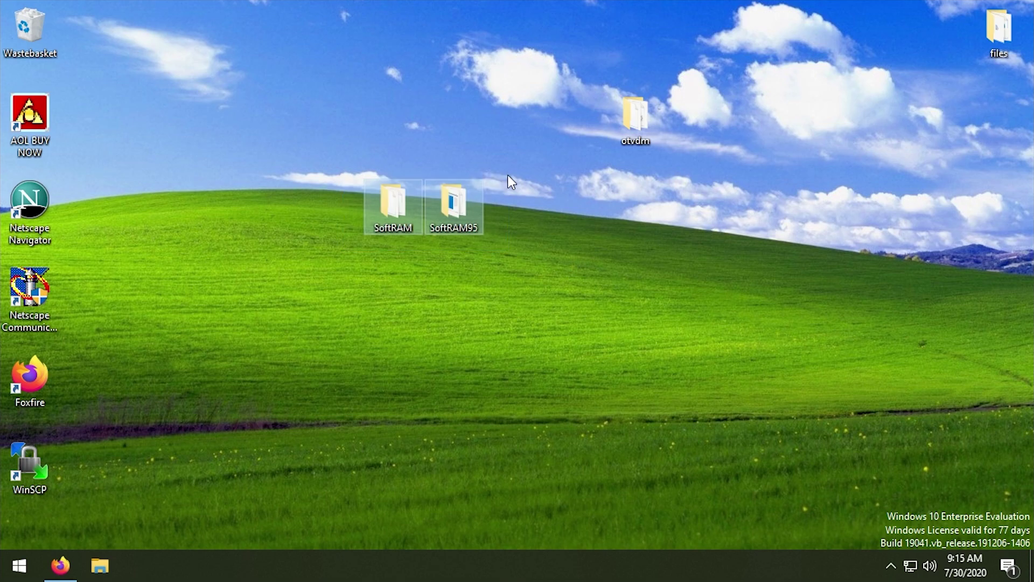
pyautogui.click(507, 175)
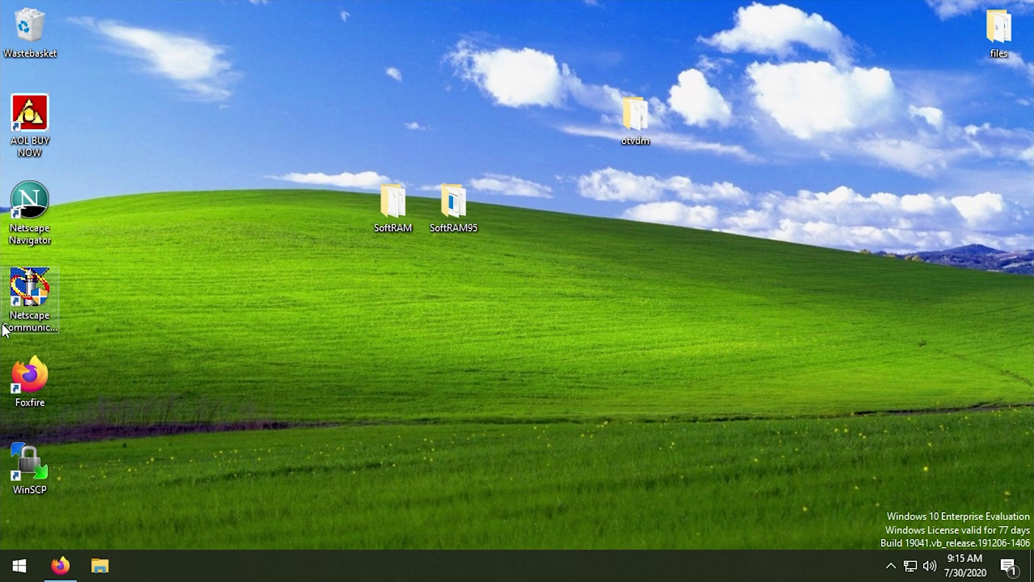
# Open the otvdm folder and move its window to the right side of the screen
pyautogui.doubleClick(986, 41)
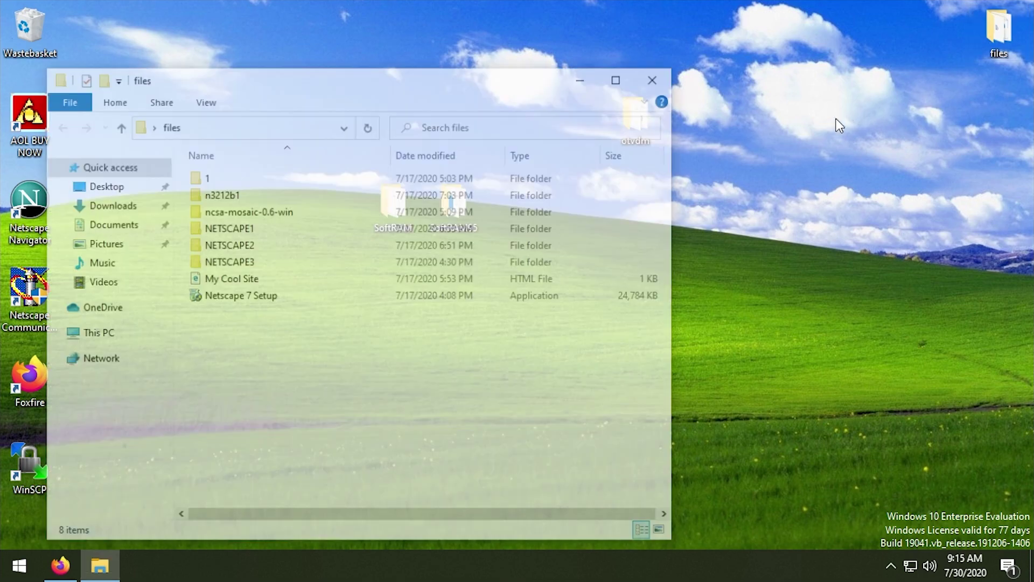
pyautogui.click(658, 77)
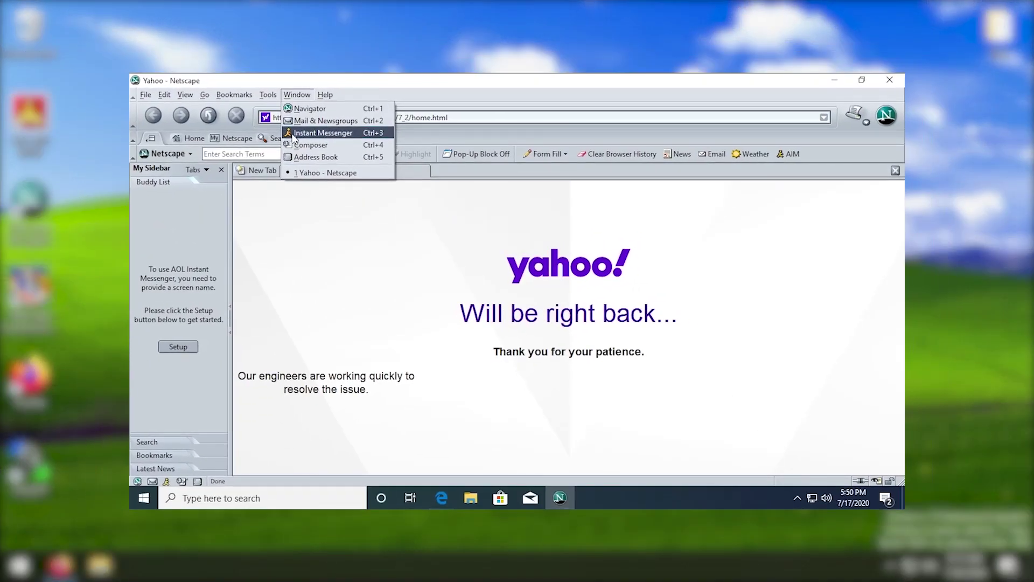
pyautogui.click(323, 132)
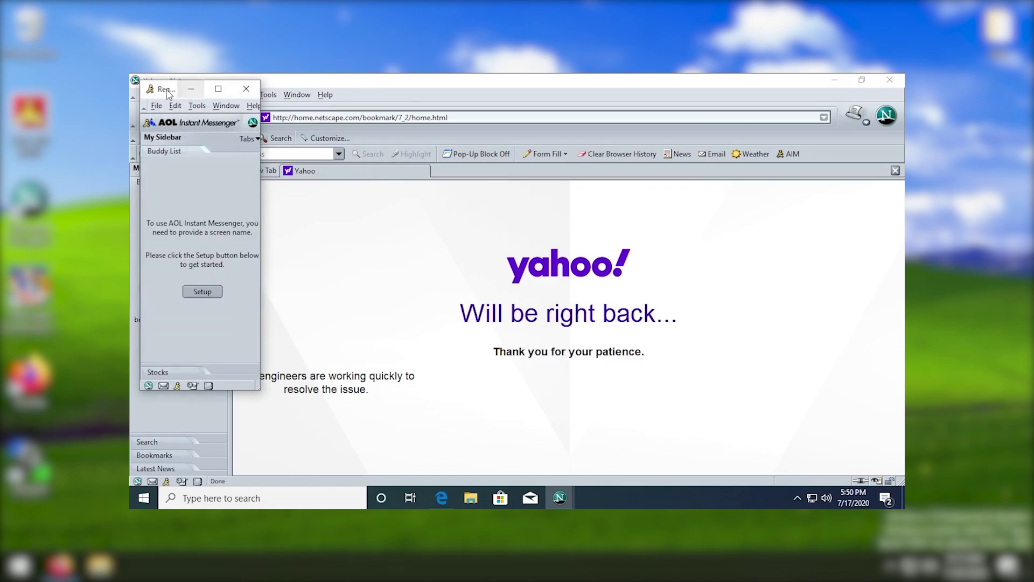
pyautogui.moveTo(167, 90); pyautogui.dragTo(289, 145)
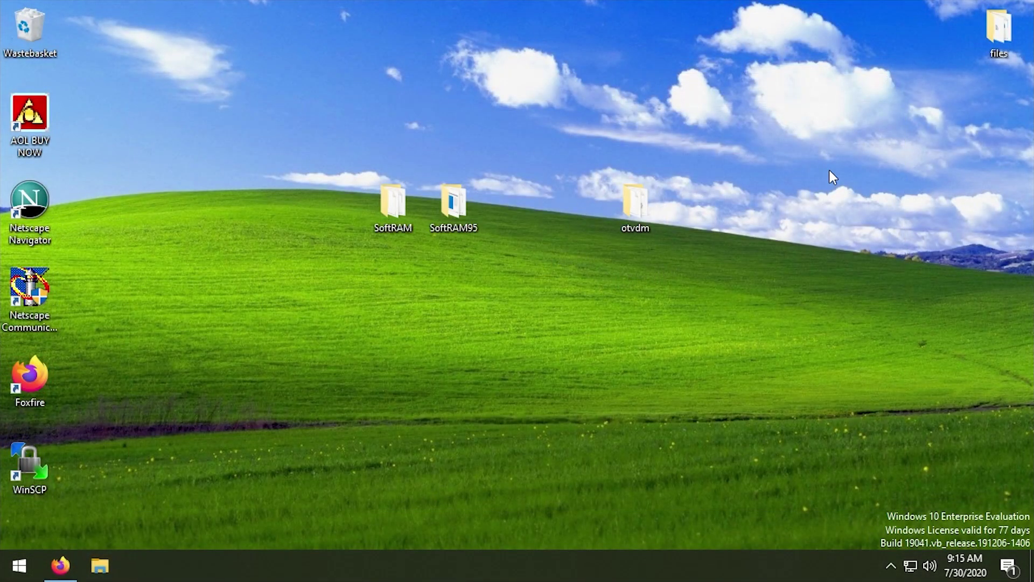
pyautogui.doubleClick(632, 202)
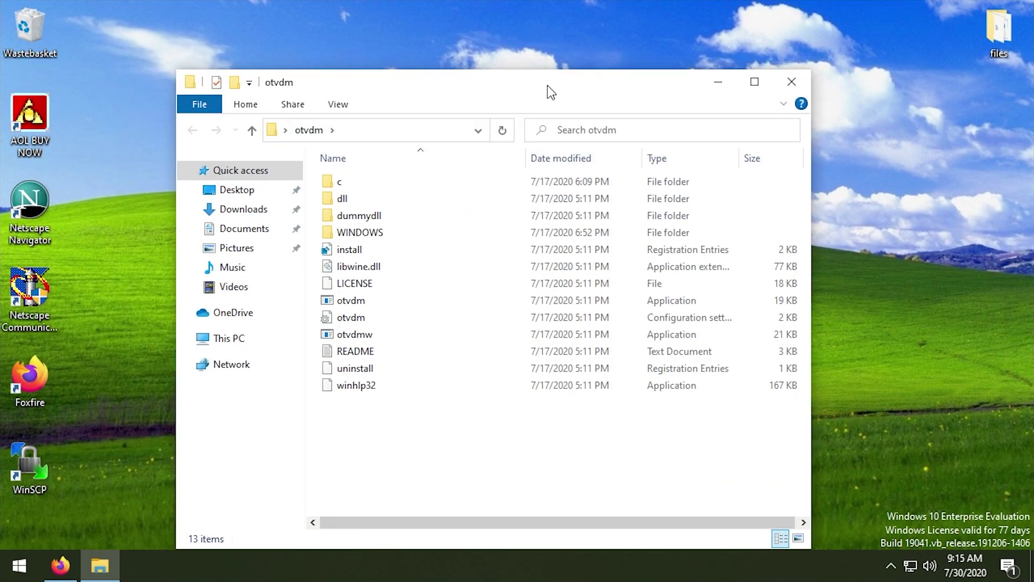
pyautogui.moveTo(547, 85); pyautogui.dragTo(867, 91)
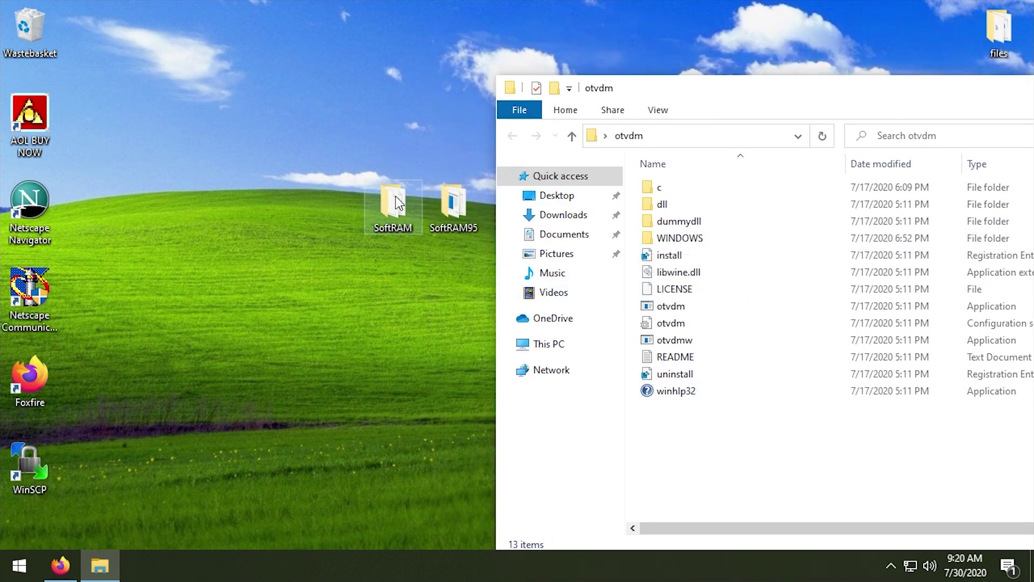
# Run SoftRAM's SETUP through otvdm after dismissing the 'app can't run' error
pyautogui.click(395, 197)
pyautogui.doubleClick(395, 197)
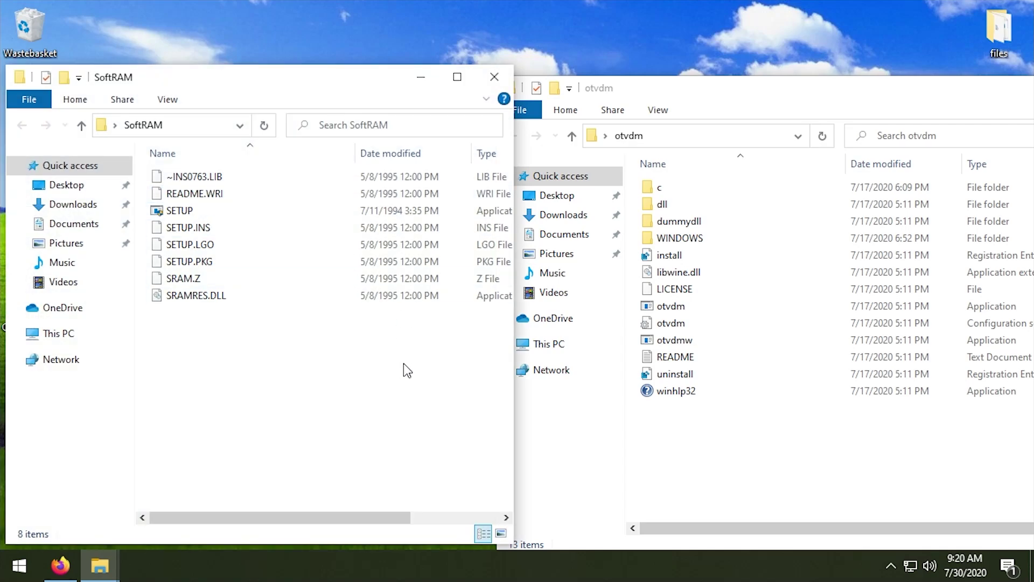
pyautogui.doubleClick(205, 211)
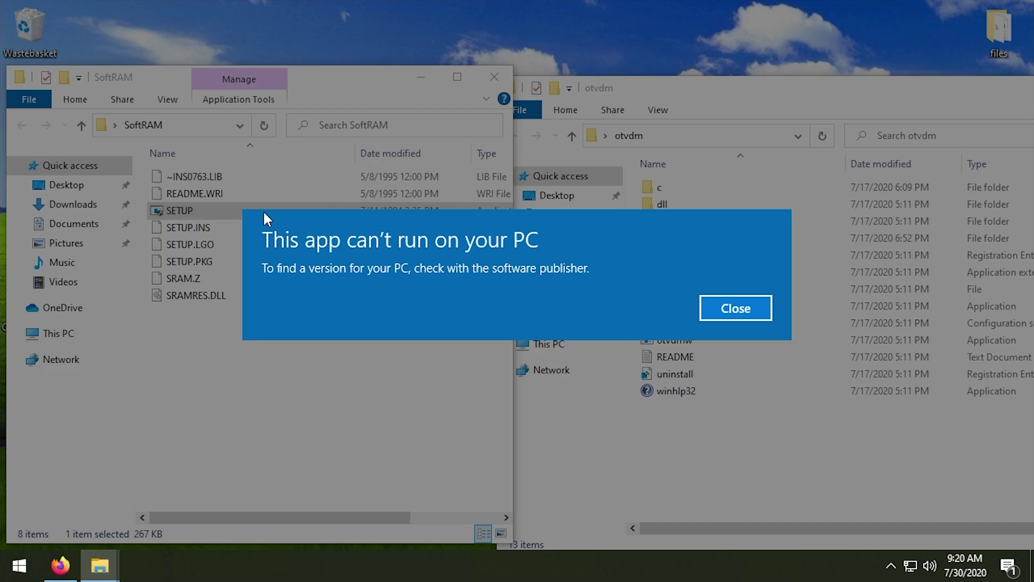
pyautogui.click(711, 305)
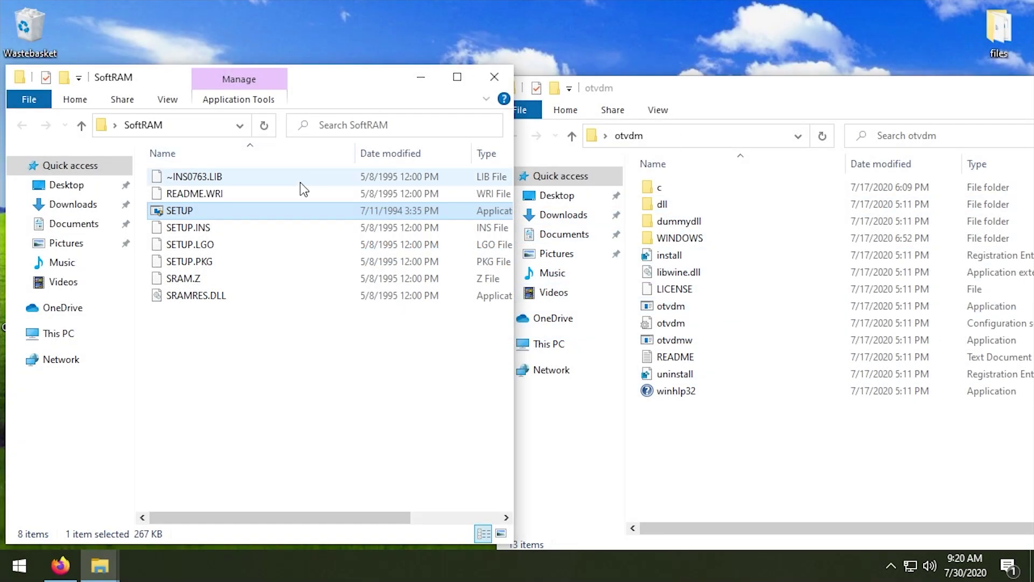
pyautogui.moveTo(178, 212); pyautogui.dragTo(715, 314)
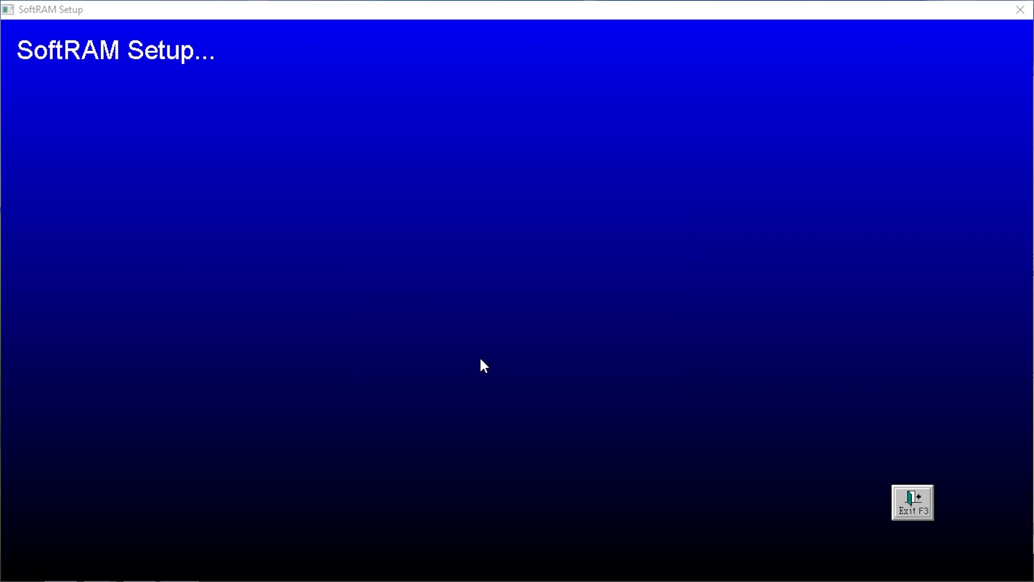
# Accept the name and company details and detected extended RAM, then exit the finished SoftRAM Setup
pyautogui.click(470, 361)
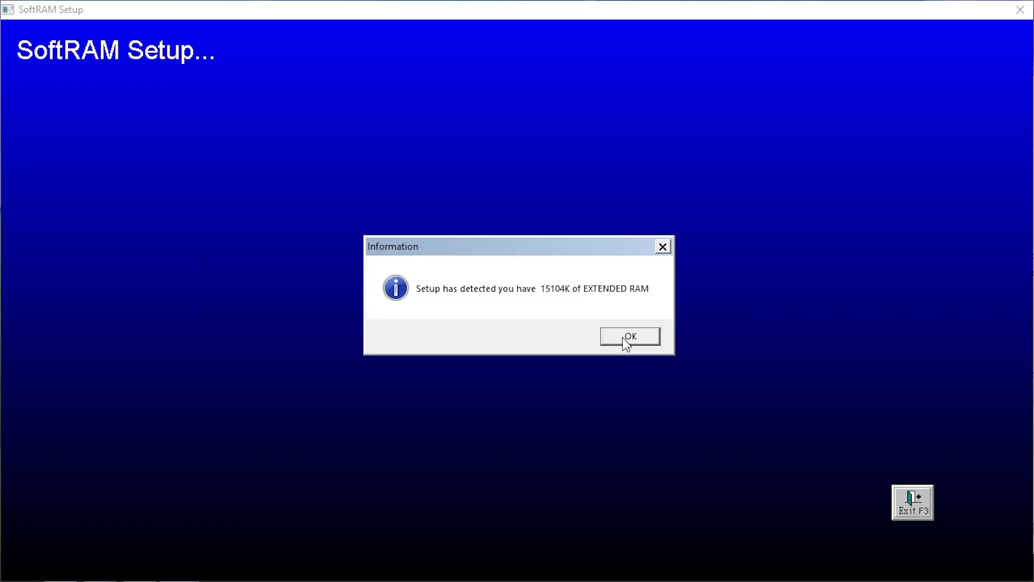
pyautogui.click(625, 338)
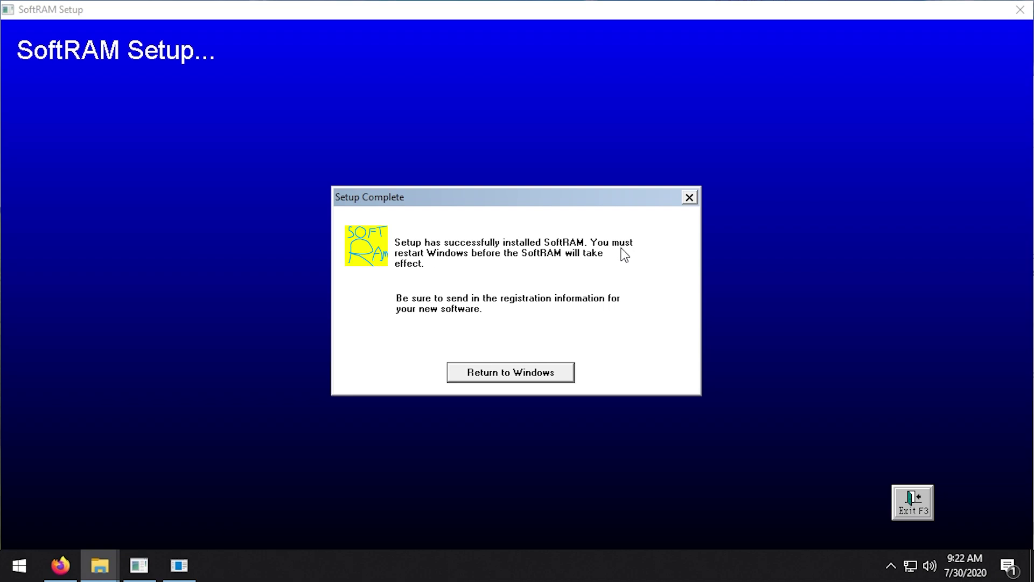
pyautogui.click(484, 373)
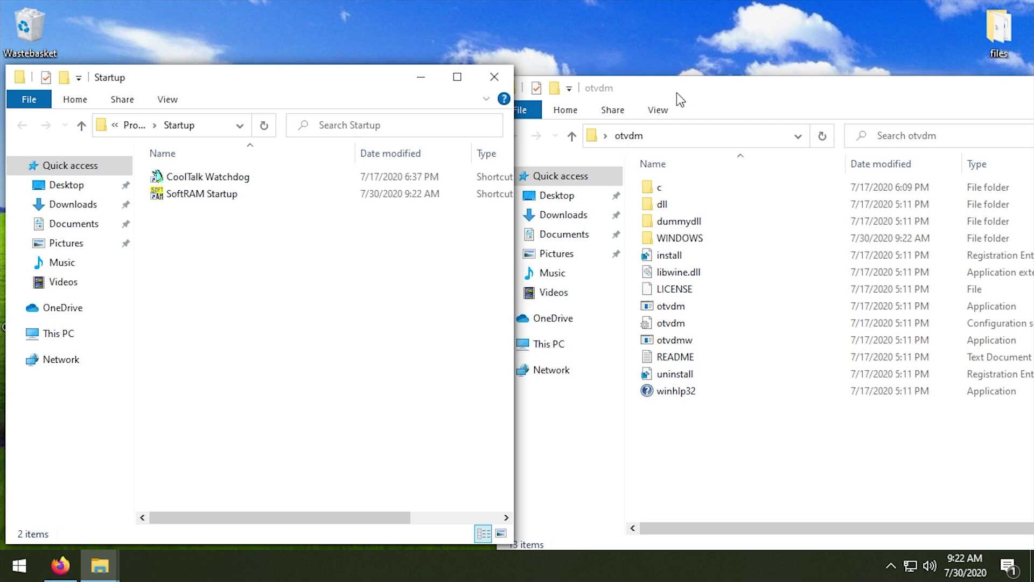
# Close the otvdm, Startup, SoftRAM shortcuts and SoftRAM install folder windows
pyautogui.click(677, 97)
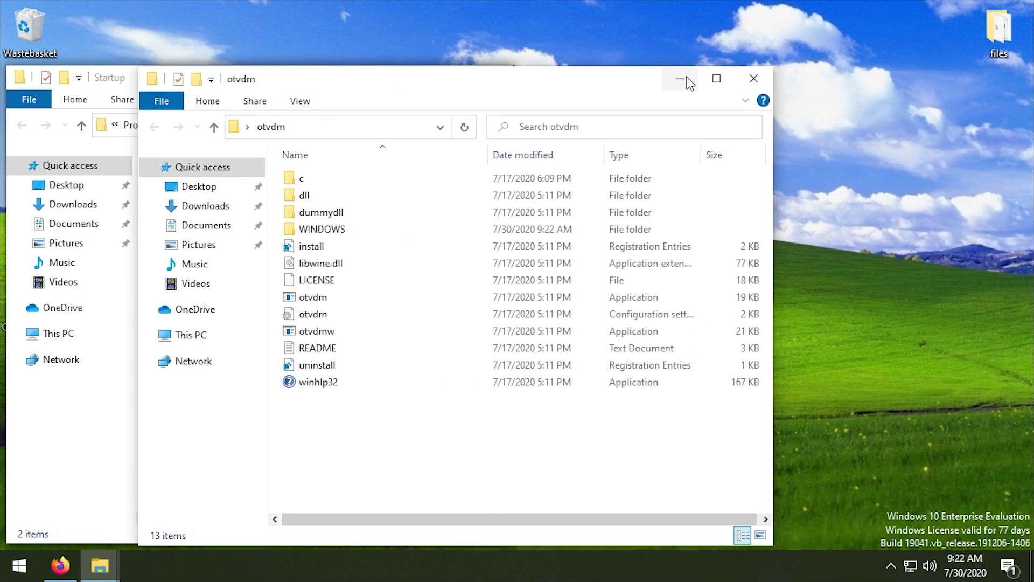
pyautogui.click(753, 80)
pyautogui.click(493, 78)
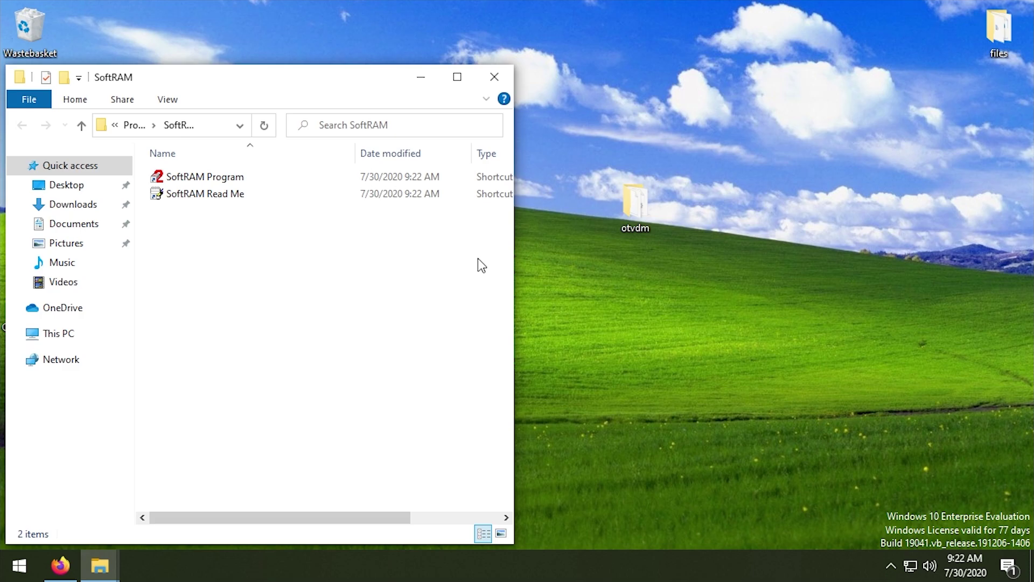
pyautogui.click(500, 85)
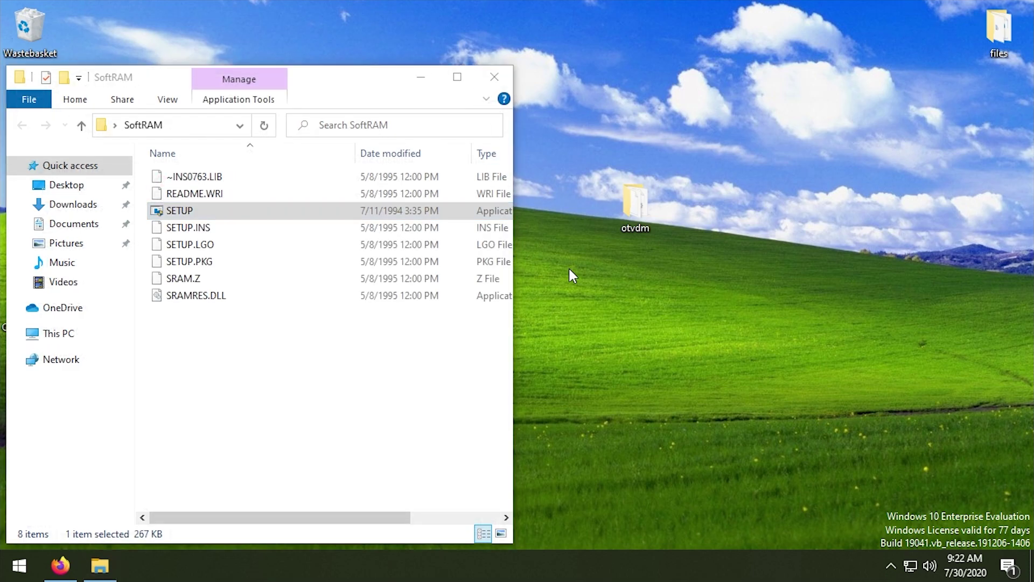
pyautogui.click(488, 91)
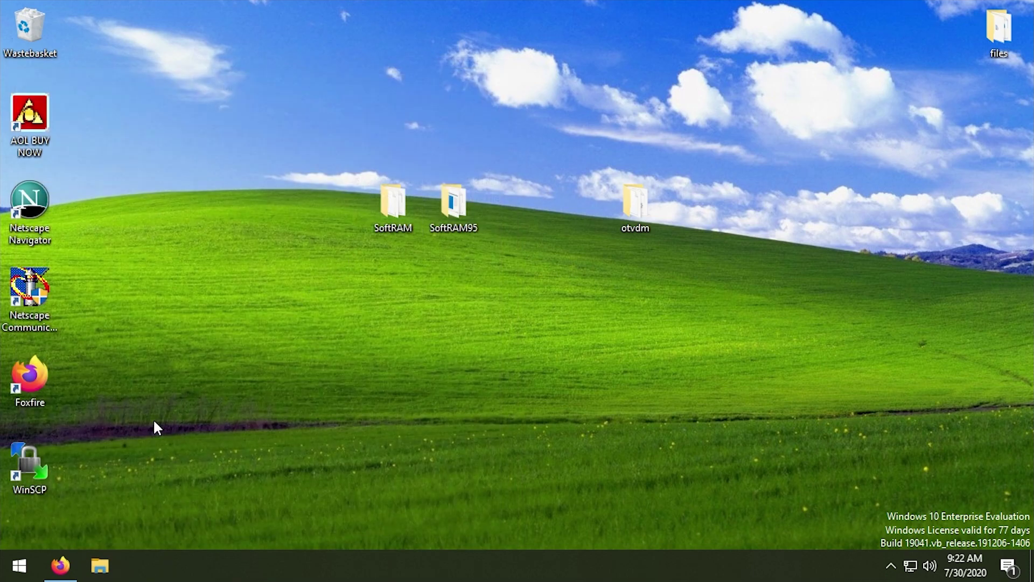
# Restart Windows from the Start menu's power options
pyautogui.click(22, 564)
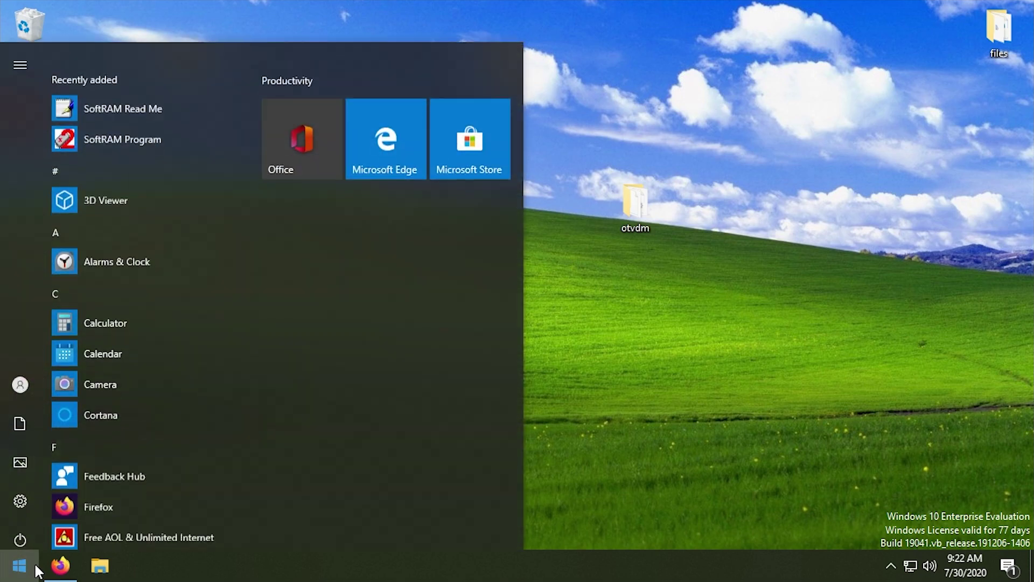
pyautogui.click(13, 539)
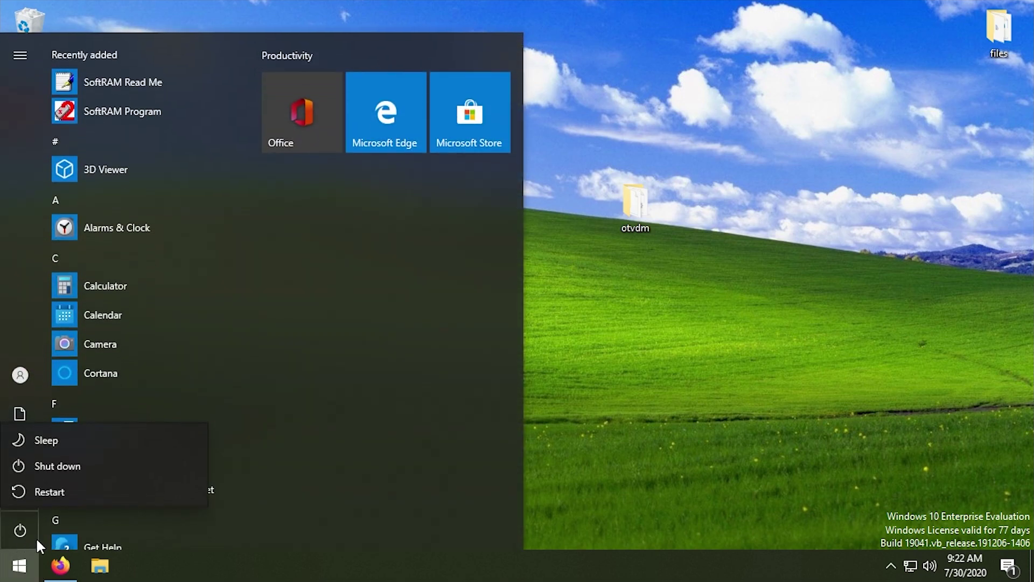
pyautogui.click(62, 498)
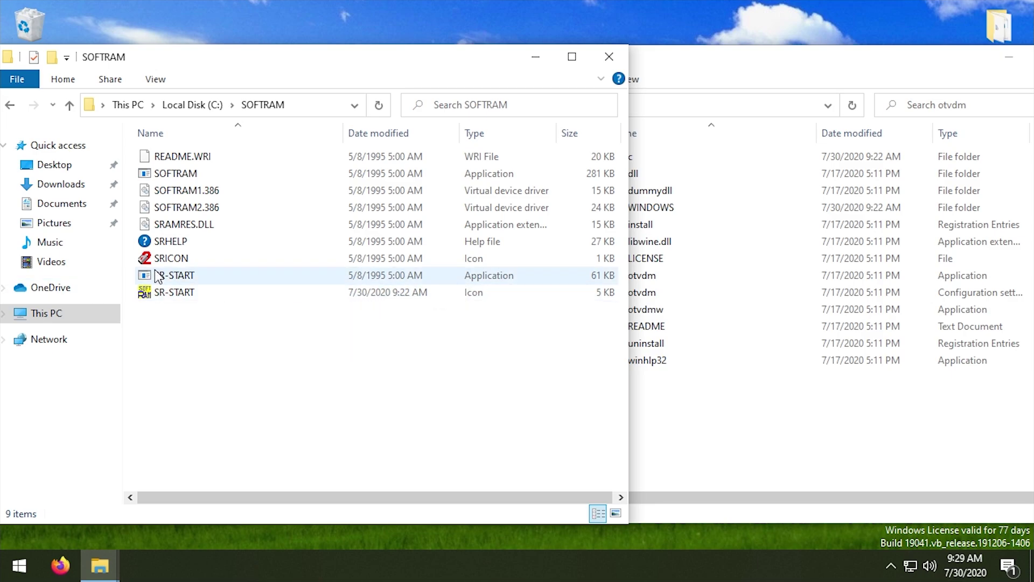
# Select the SR-START application in the C:\SOFTRAM folder
pyautogui.click(161, 276)
# Run SR-START under otvdm by dropping it onto otvdm, then return to the SOFTRAM folder
pyautogui.click(644, 407)
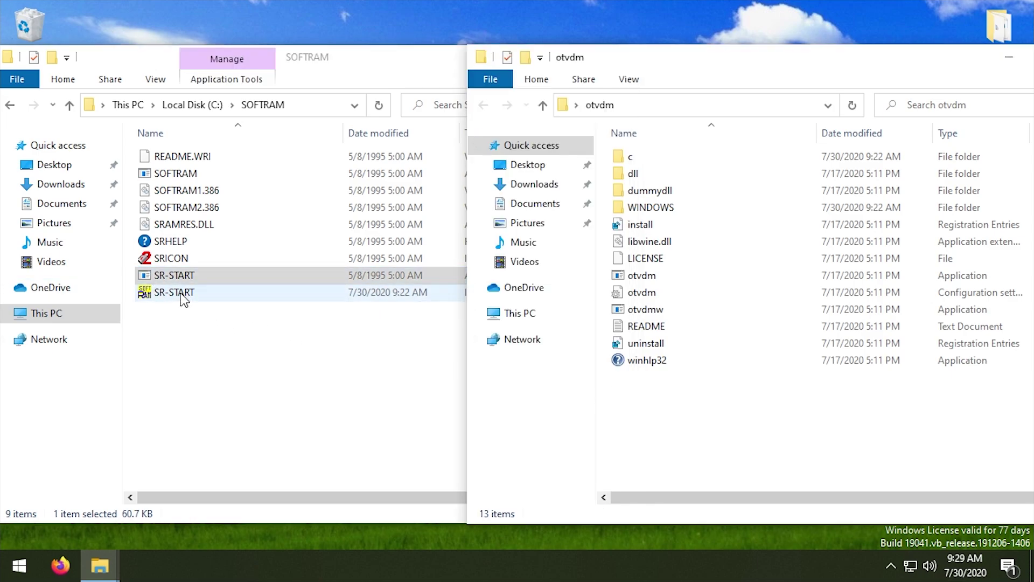
pyautogui.moveTo(183, 299); pyautogui.dragTo(643, 275)
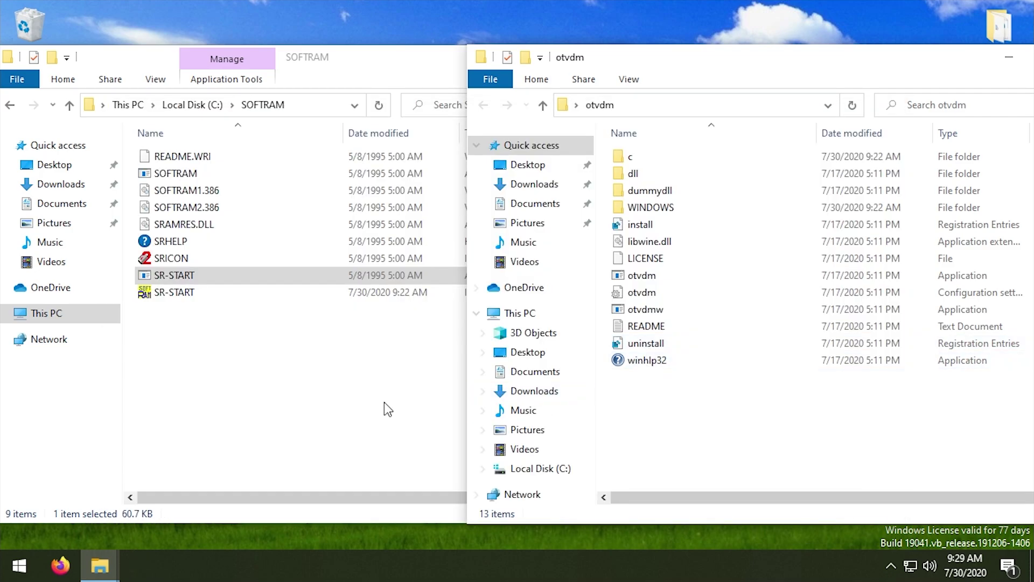
pyautogui.click(260, 368)
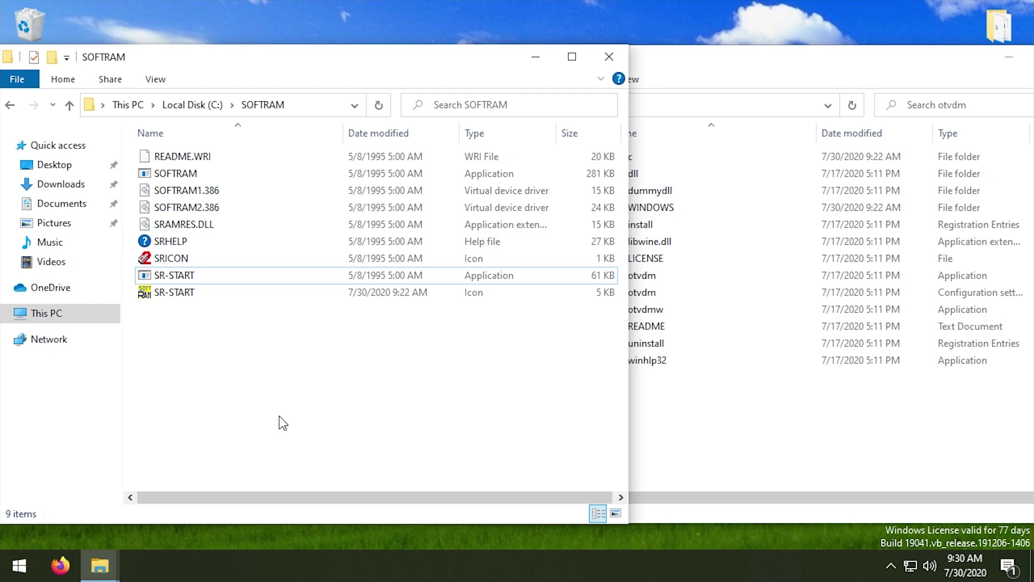
# Run the SOFTRAM program under otvdm by dropping it onto otvdm
pyautogui.write('so')
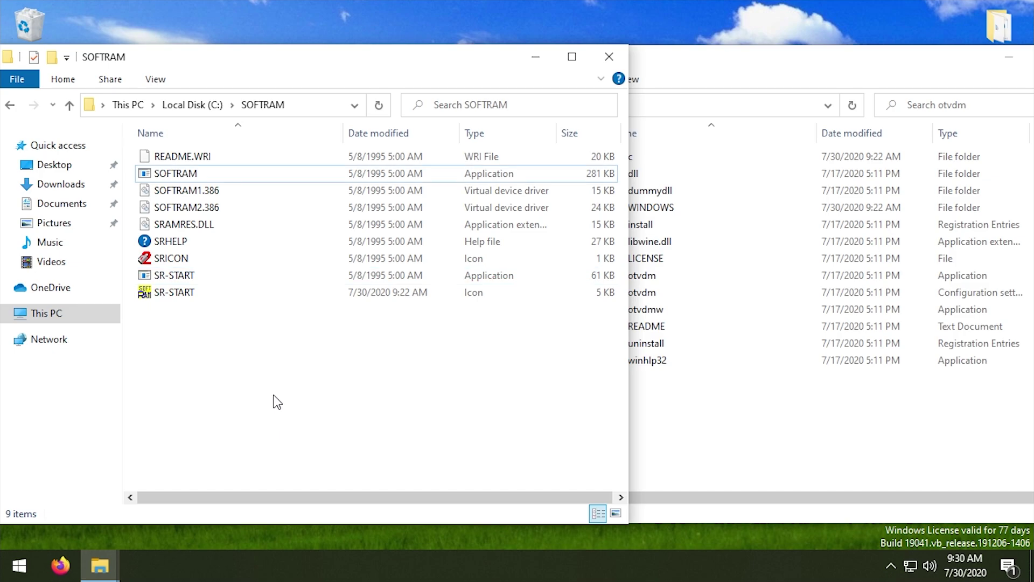
pyautogui.click(175, 178)
pyautogui.click(795, 427)
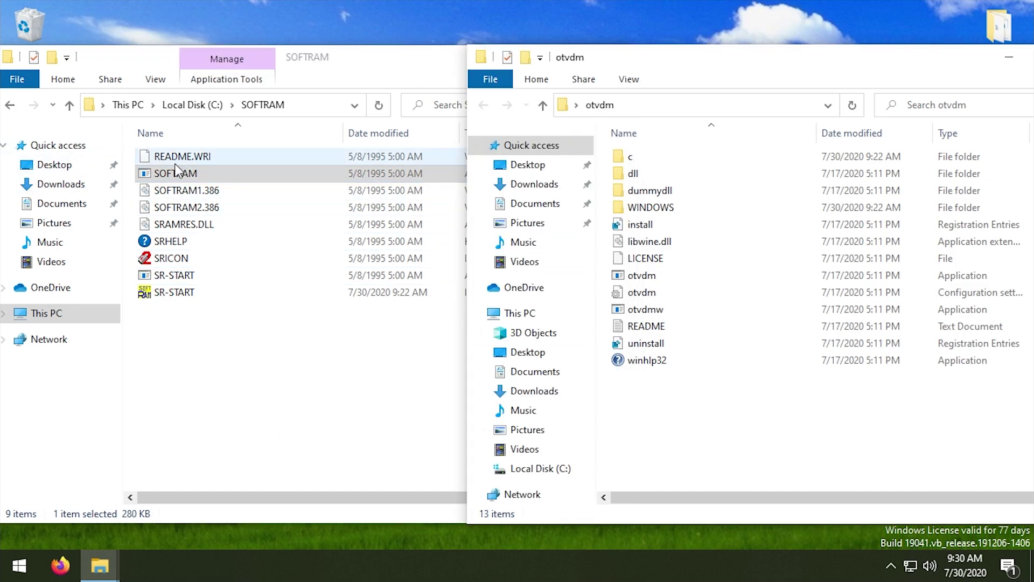
pyautogui.moveTo(176, 171); pyautogui.dragTo(728, 281)
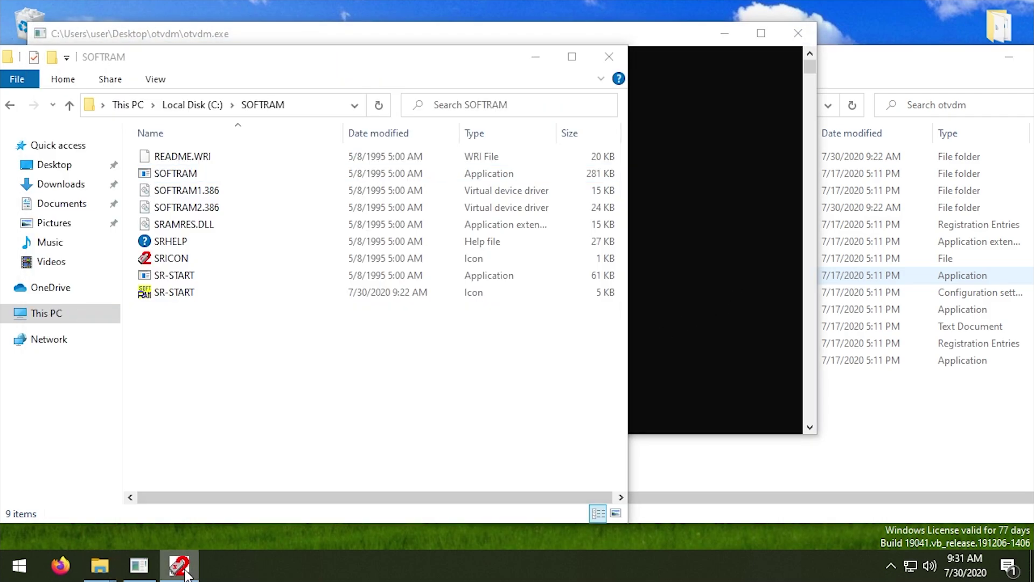
# Minimize the Explorer windows and try to show SoftRAM's window from its taskbar button
pyautogui.click(176, 564)
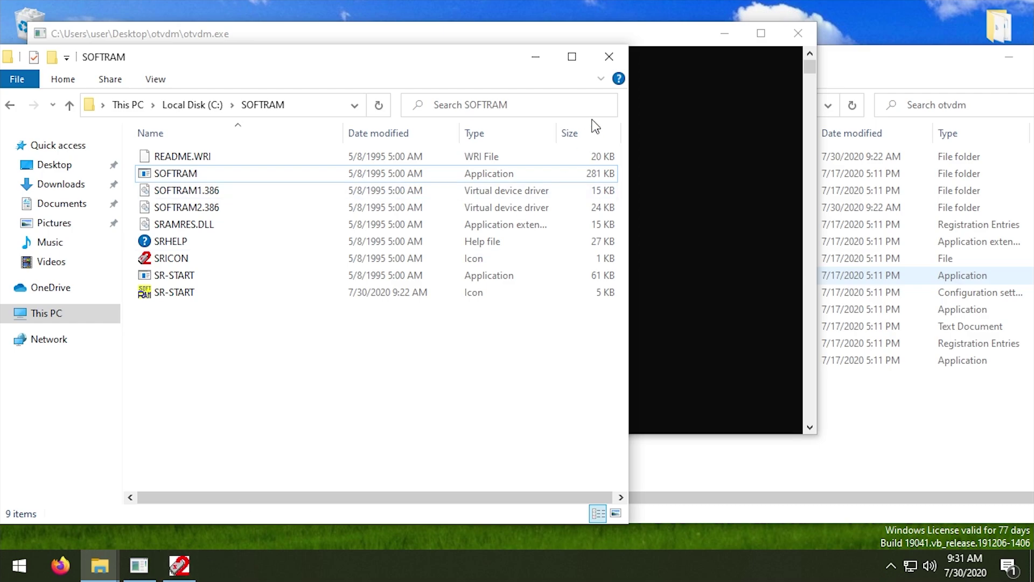
pyautogui.click(535, 57)
pyautogui.moveTo(179, 565)
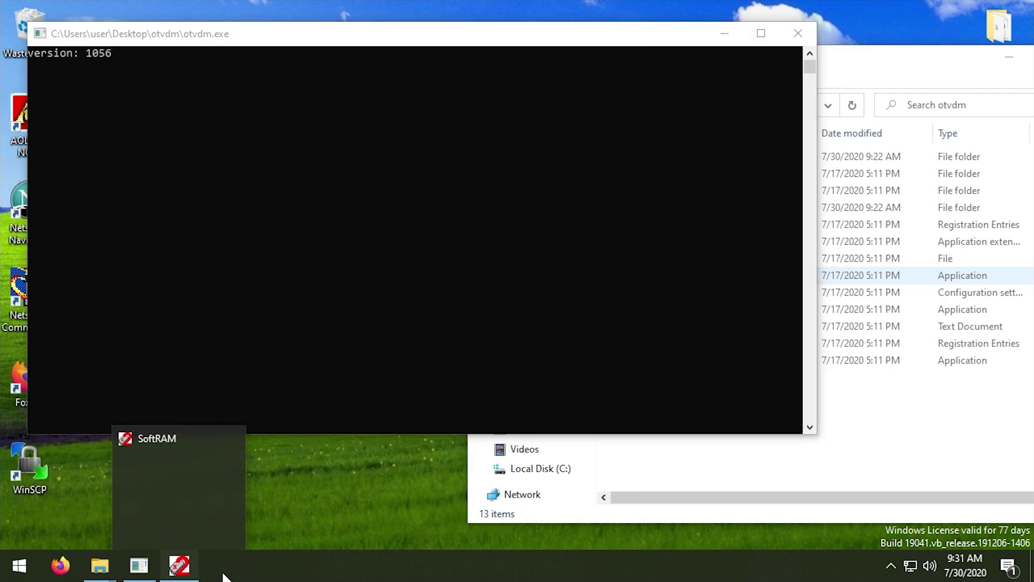
pyautogui.click(167, 482)
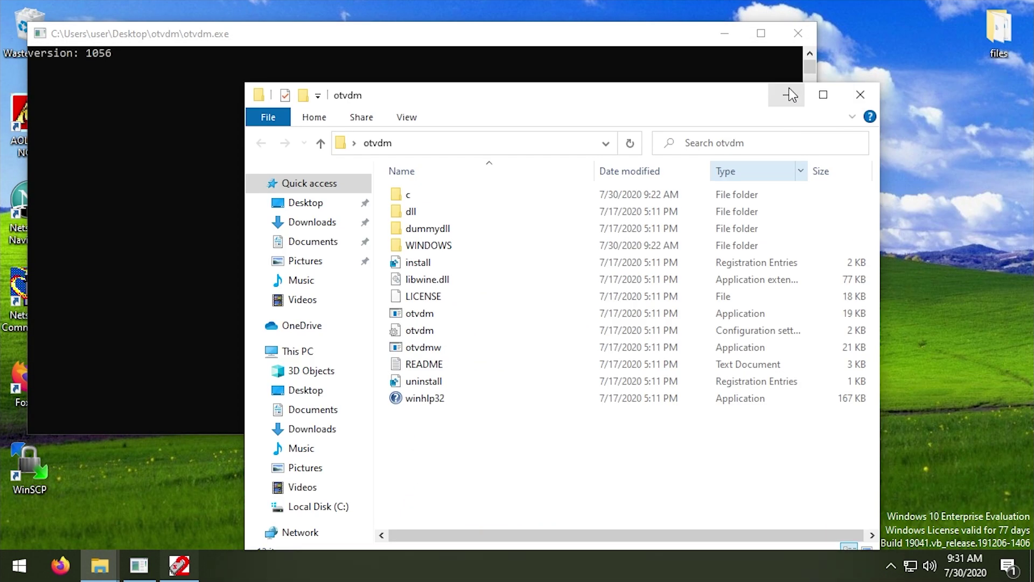
pyautogui.click(787, 95)
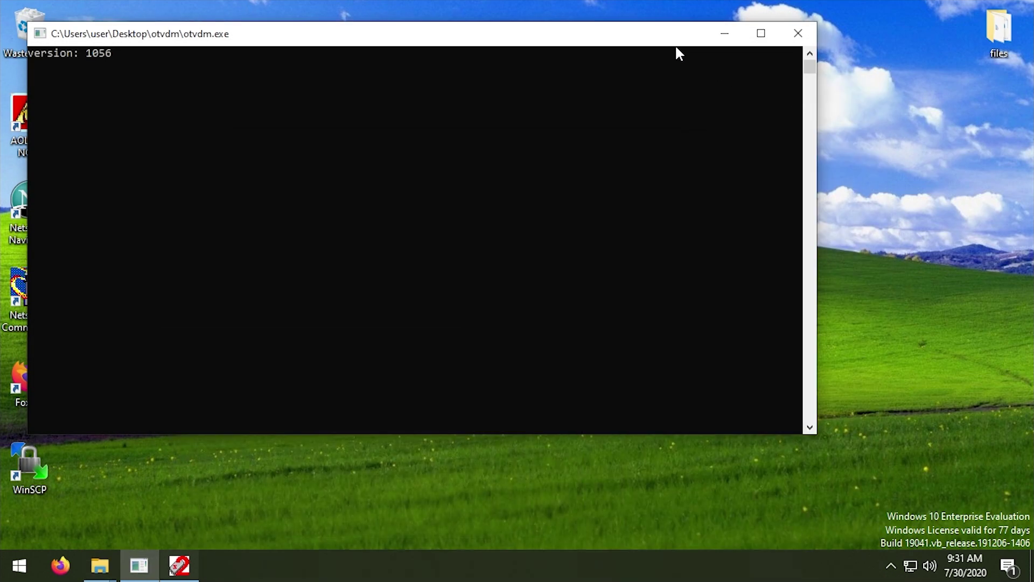
pyautogui.moveTo(664, 41); pyautogui.dragTo(723, 545)
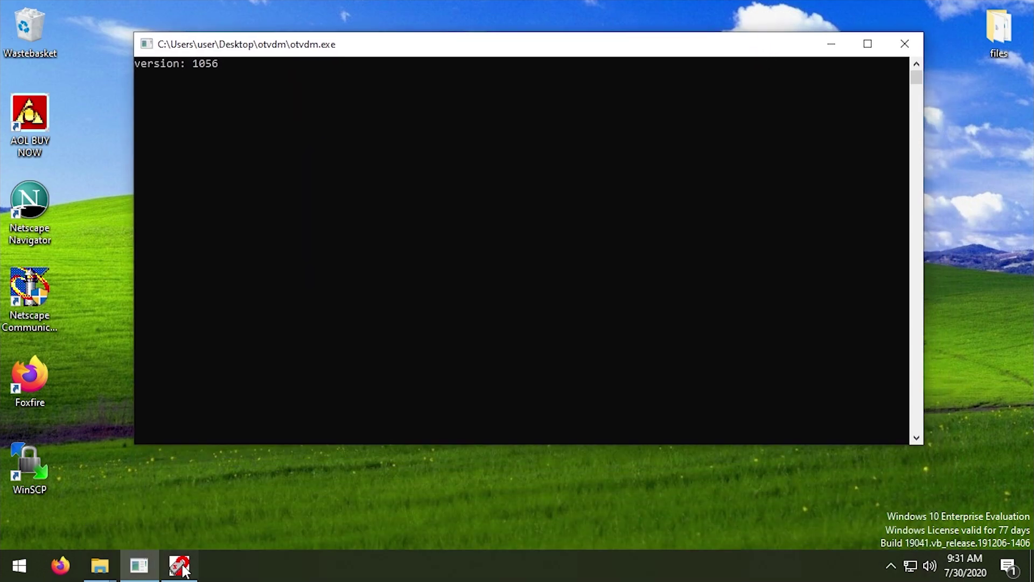
pyautogui.click(180, 565)
pyautogui.click(183, 568)
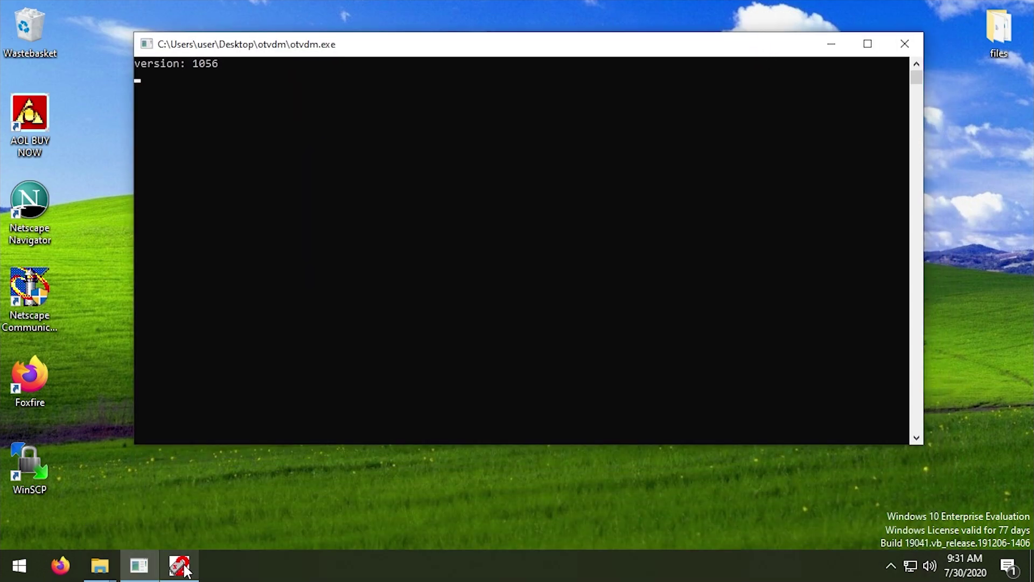
pyautogui.click(183, 569)
# Open Task Manager, expand otvdm, and switch to the Details process list
pyautogui.hotkey('ctrl', 'shift', 'Escape')
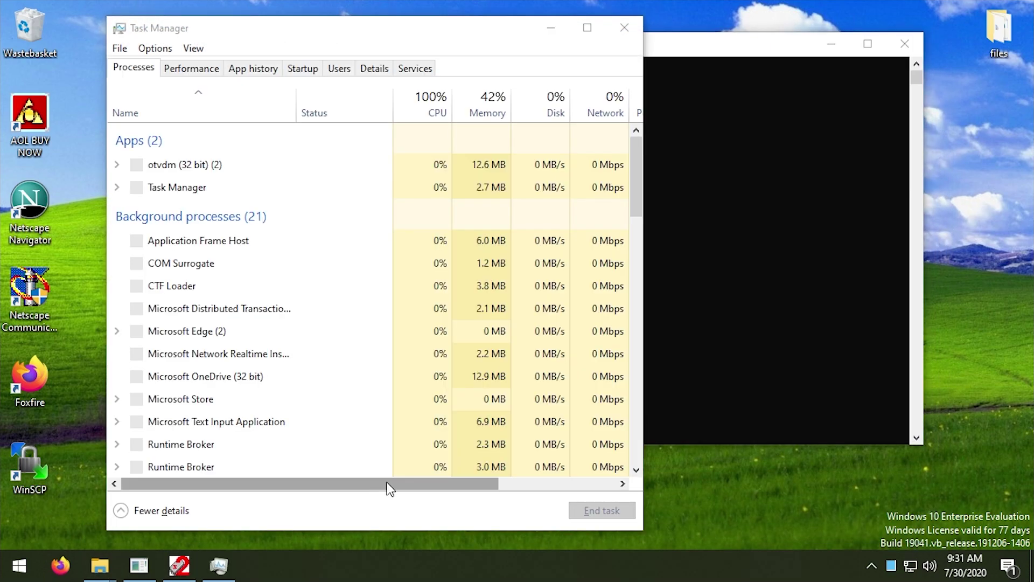
pyautogui.click(113, 164)
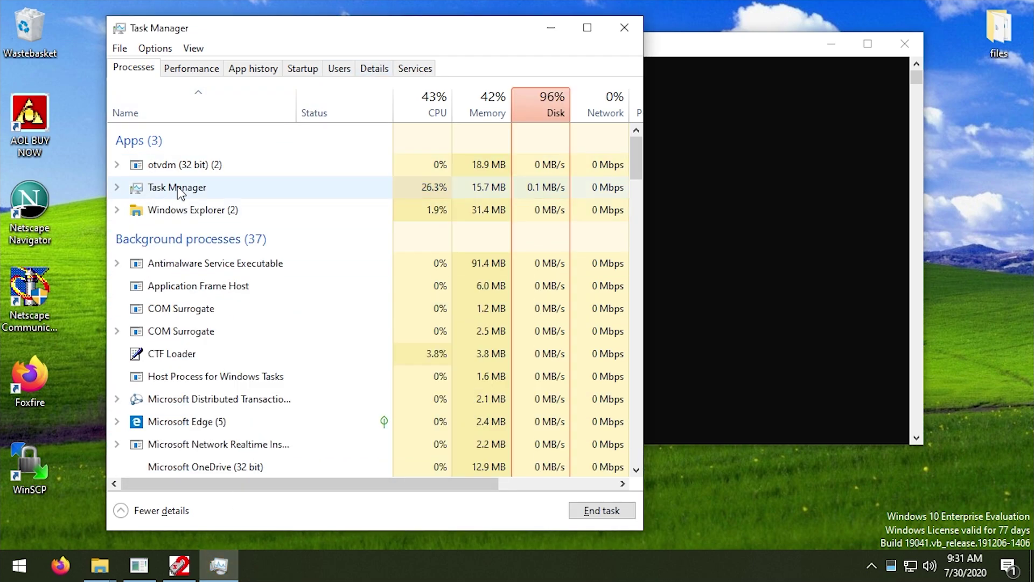
pyautogui.moveTo(343, 29)
pyautogui.mouseDown()
pyautogui.moveTo(403, 224)
pyautogui.moveTo(329, 43)
pyautogui.mouseUp()
pyautogui.click(353, 81)
pyautogui.scroll(-15, 311, 286)
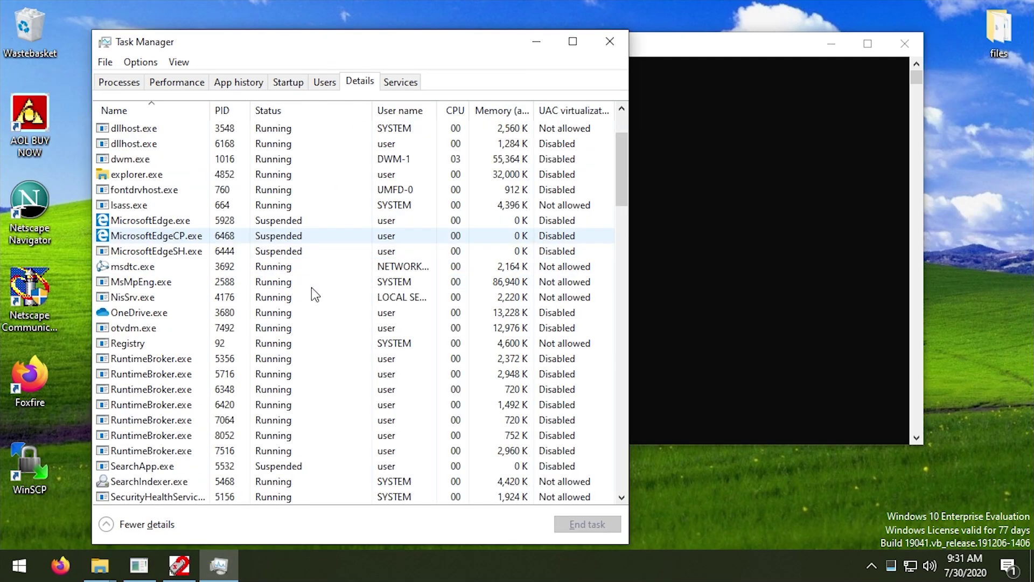
pyautogui.scroll(-14, 258, 299)
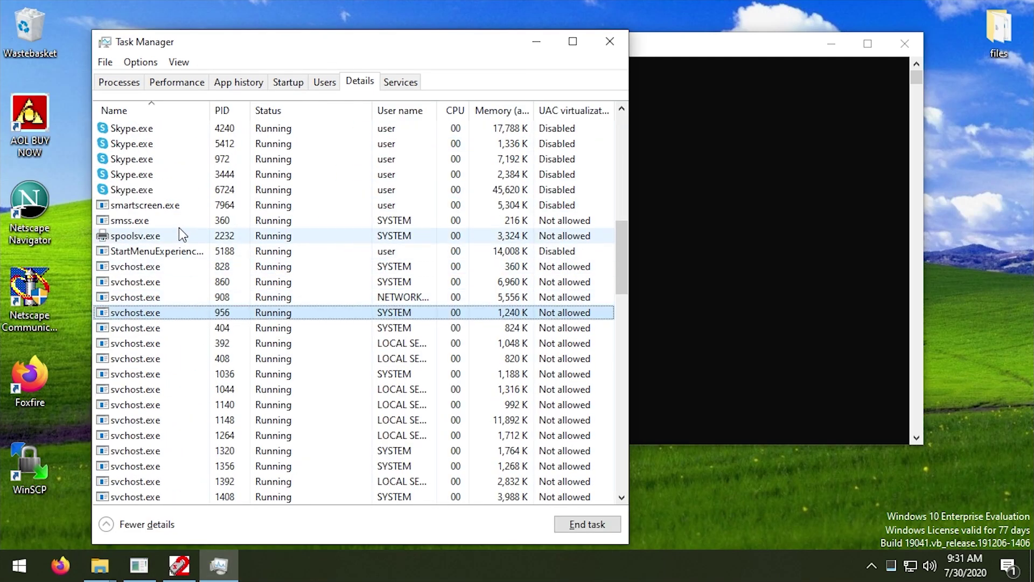
pyautogui.scroll(-7, 196, 318)
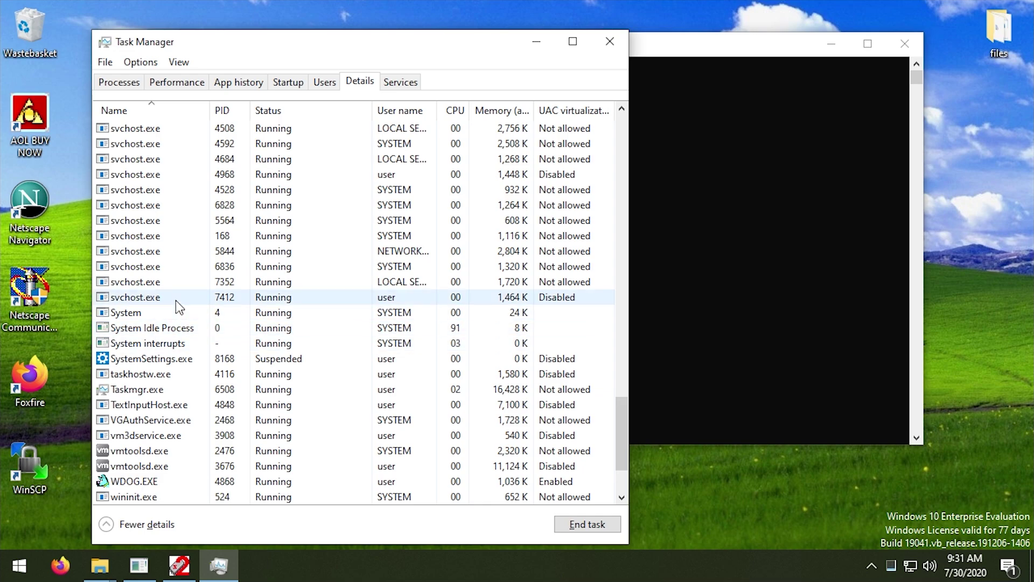
pyautogui.scroll(20, 192, 461)
# End the otvdm.exe process and confirm
pyautogui.click(216, 389)
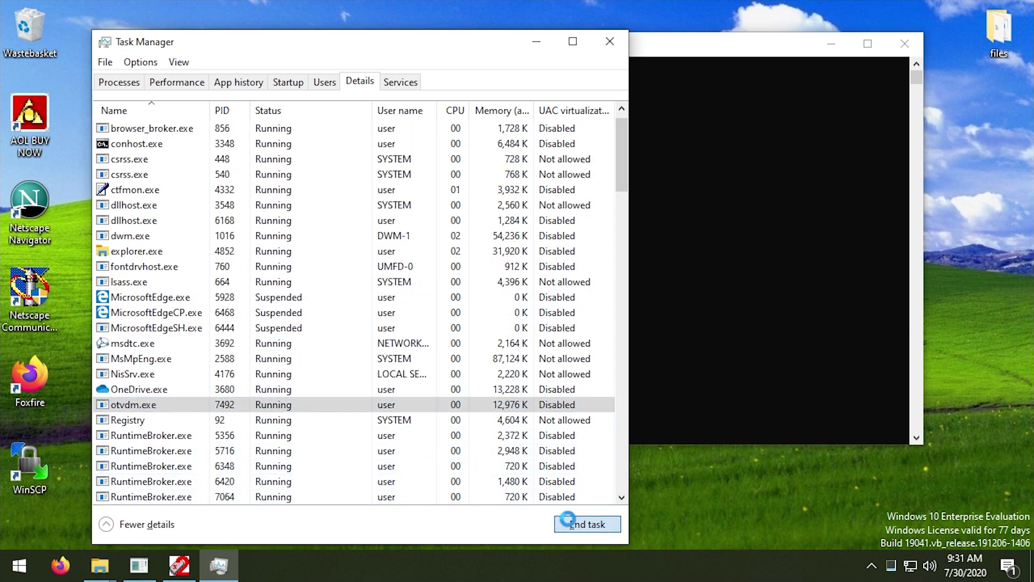
pyautogui.click(593, 525)
pyautogui.click(510, 312)
pyautogui.click(737, 318)
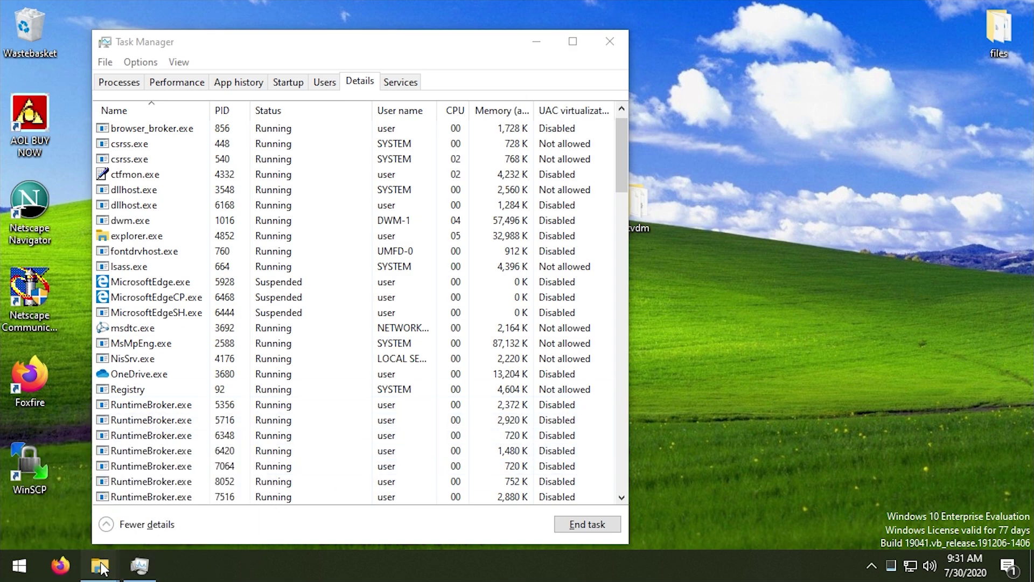
# Minimize and restore Task Manager, select RuntimeBroker.exe 7516, and open a new File Explorer window
pyautogui.click(531, 42)
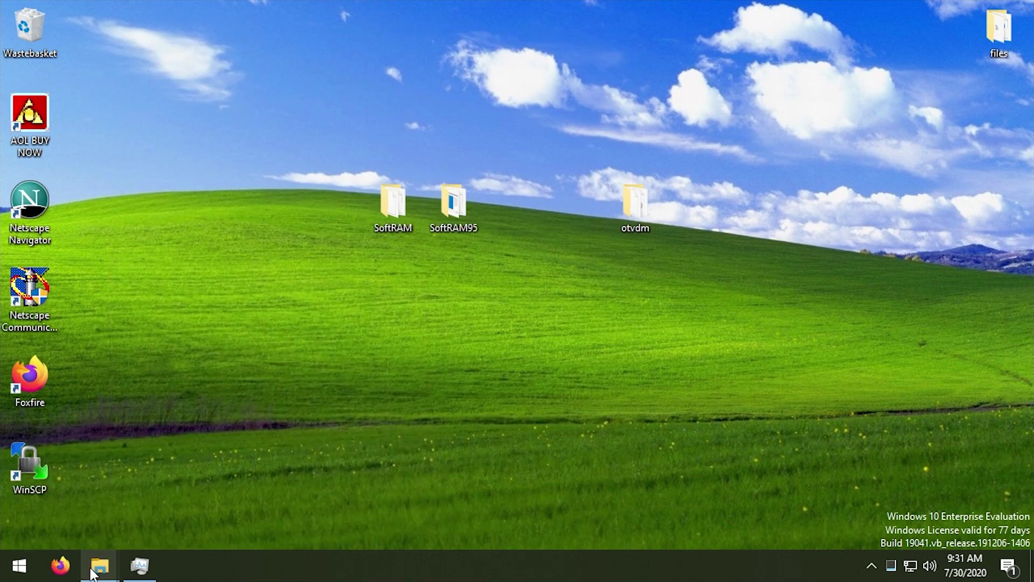
pyautogui.click(141, 560)
pyautogui.click(166, 497)
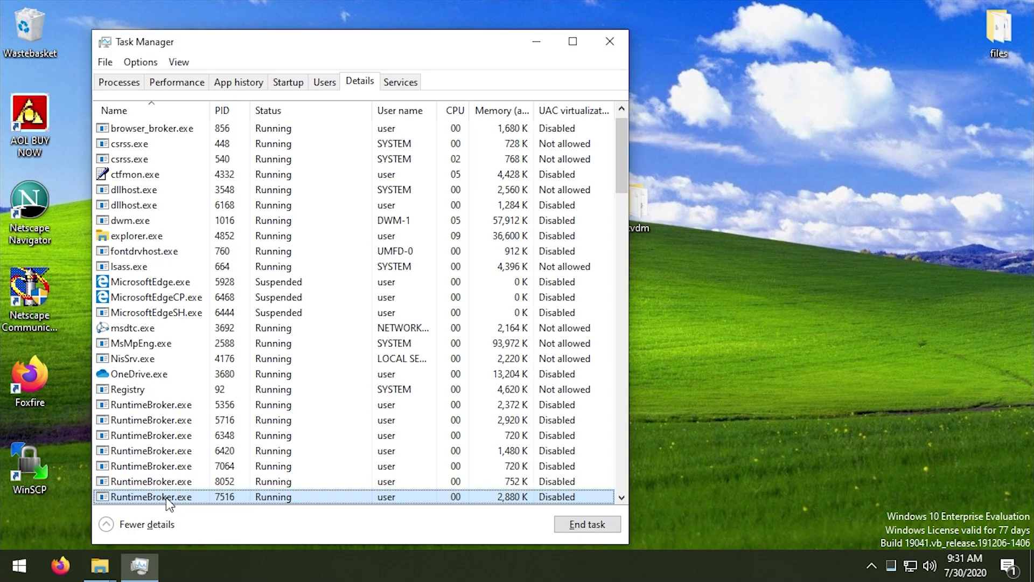
pyautogui.click(99, 567)
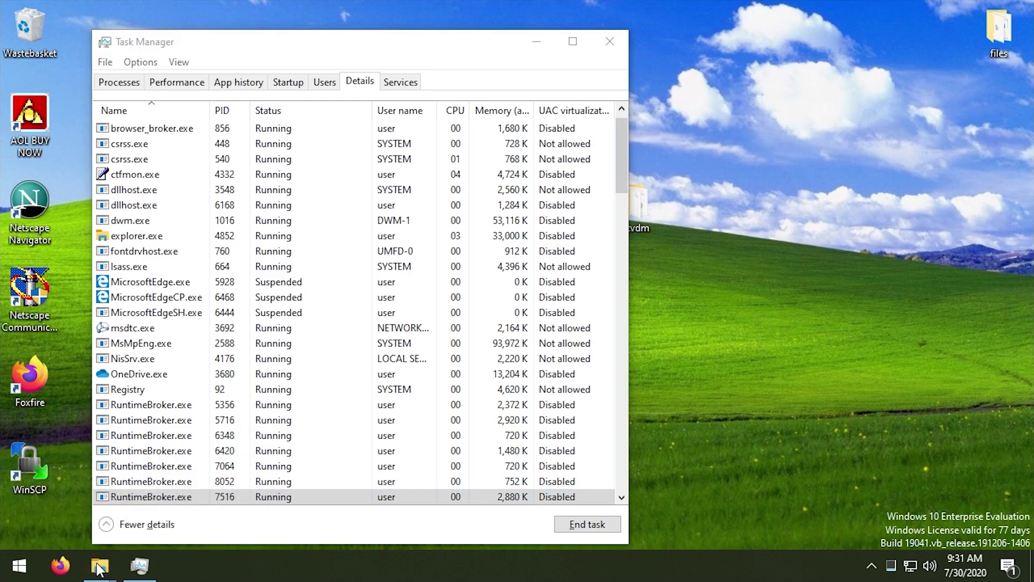
pyautogui.rightClick(99, 567)
pyautogui.click(69, 531)
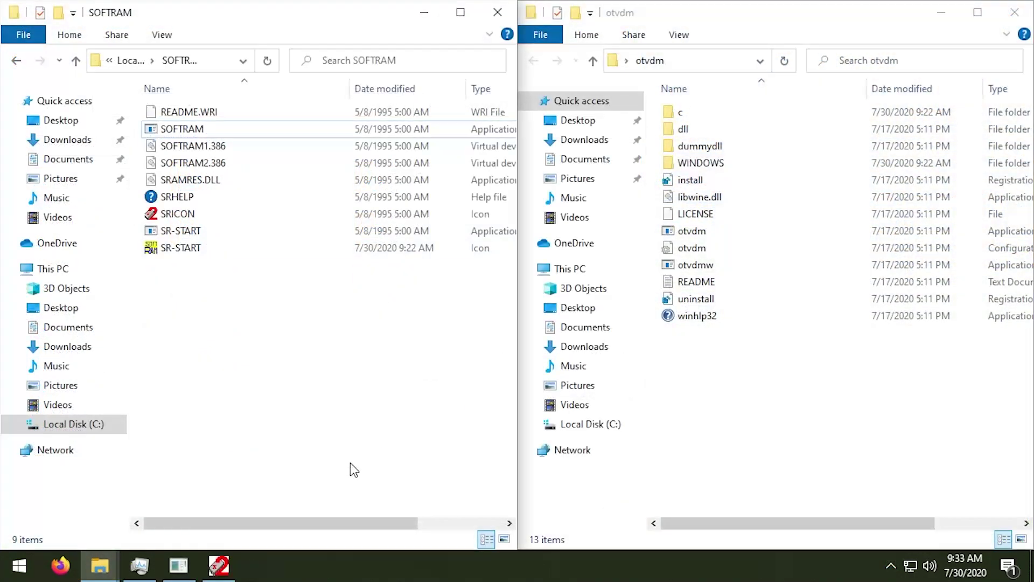
# Set SOFTRAM's compatibility to Windows 95 with Run as administrator enabled
pyautogui.moveTo(382, 523); pyautogui.dragTo(474, 509)
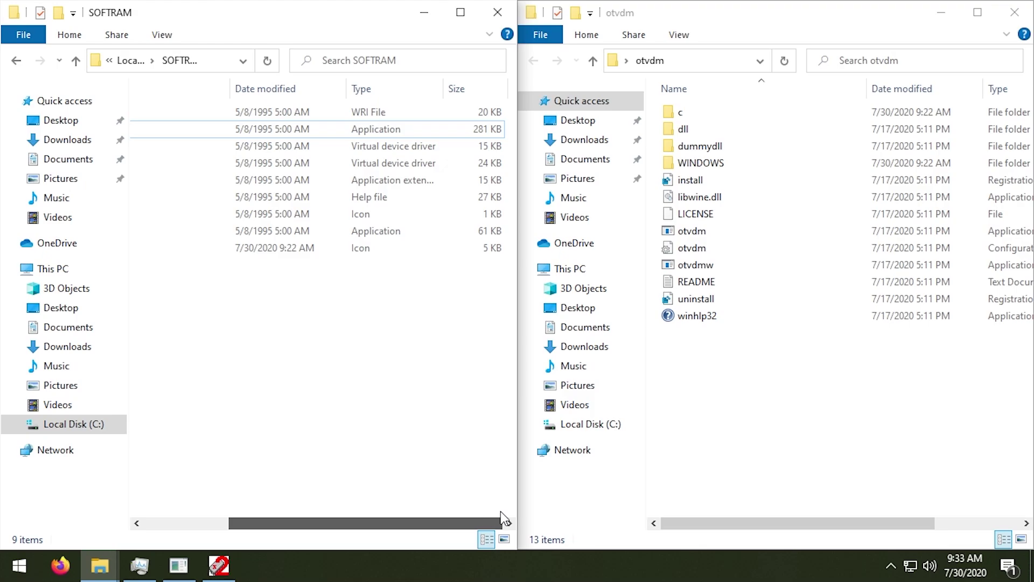
pyautogui.moveTo(501, 516); pyautogui.dragTo(501, 516)
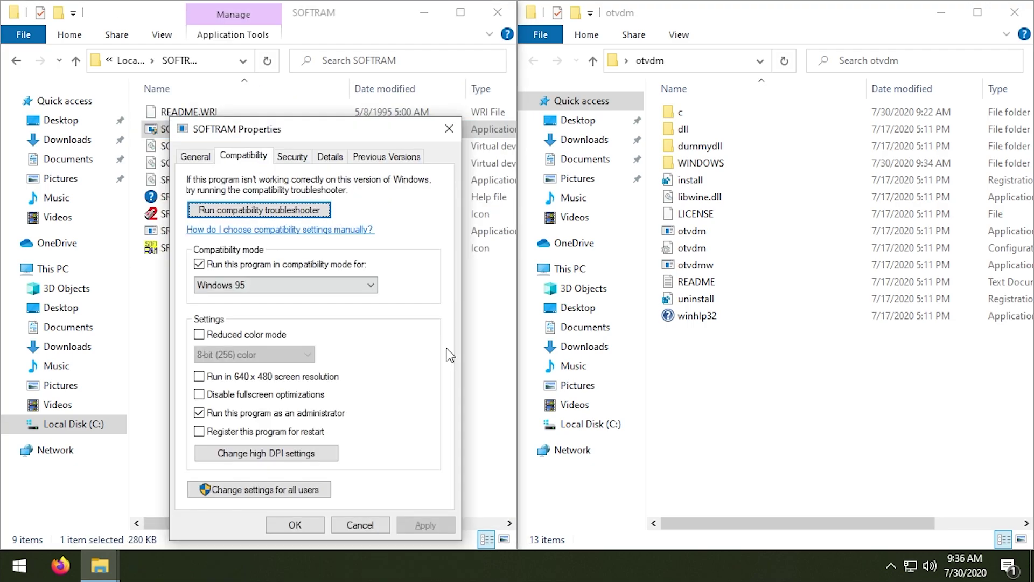
pyautogui.moveTo(315, 78)
pyautogui.mouseDown()
pyautogui.moveTo(409, 108)
pyautogui.moveTo(298, 76)
pyautogui.mouseUp()
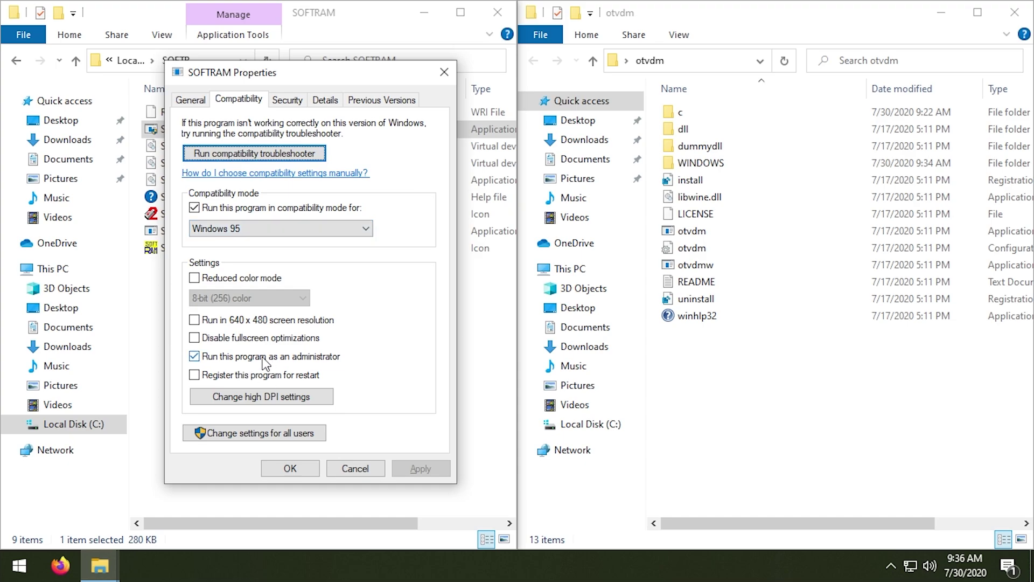
pyautogui.click(312, 471)
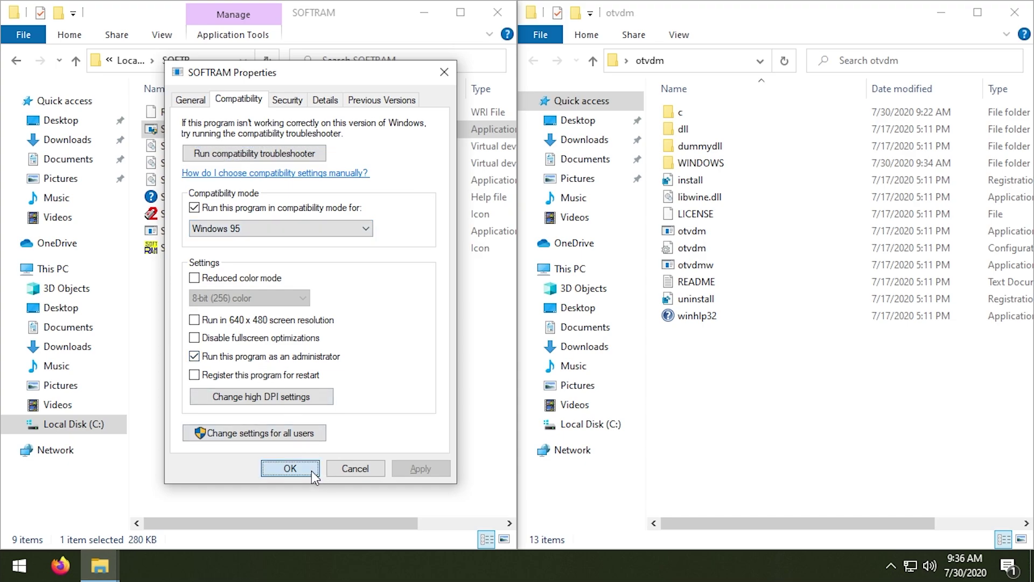
# Run SOFTRAM through otvdm, then close Task Manager and the empty otvdm console
pyautogui.click(176, 131)
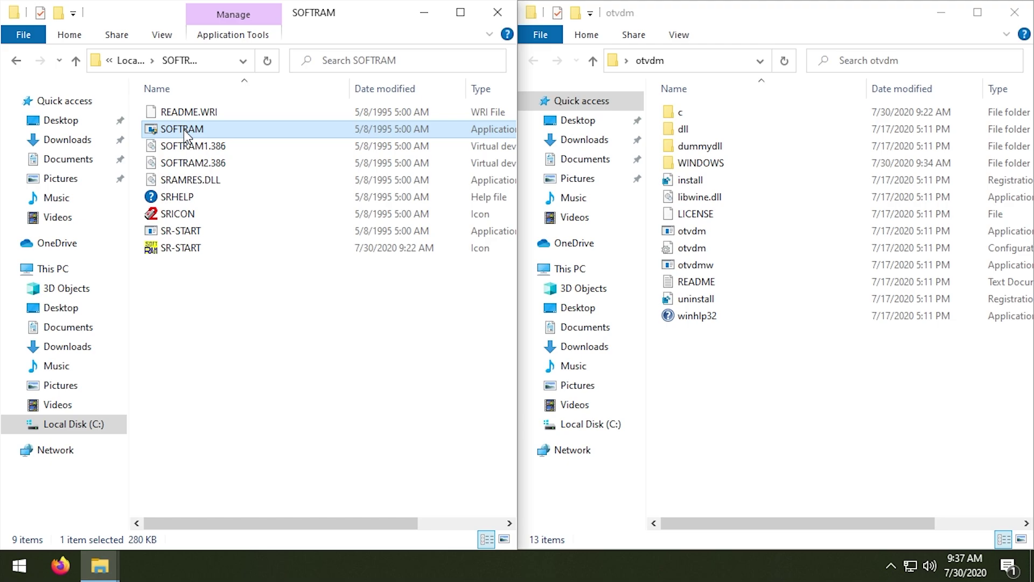
pyautogui.moveTo(183, 129); pyautogui.dragTo(744, 227)
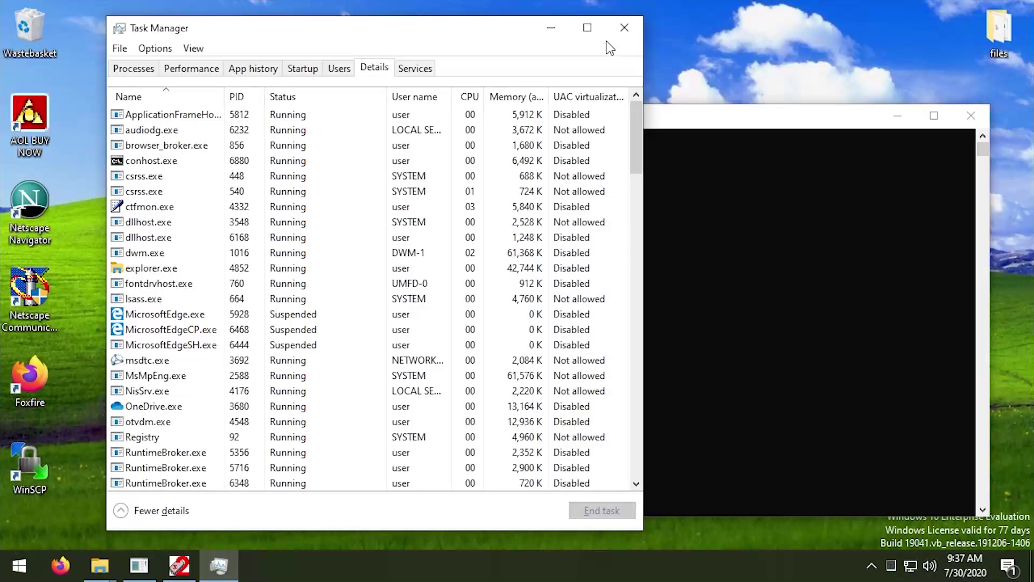
pyautogui.click(607, 26)
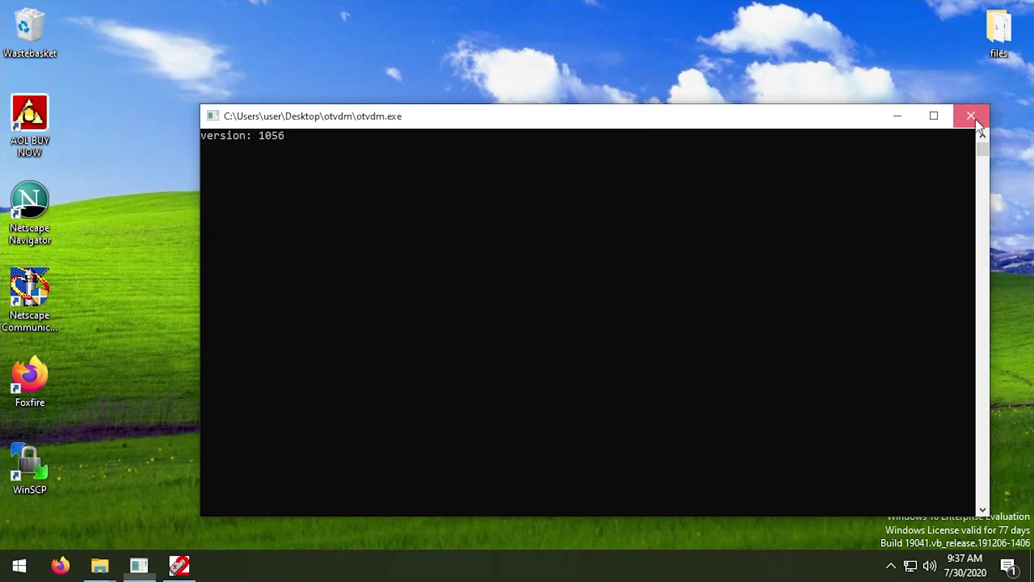
pyautogui.click(973, 115)
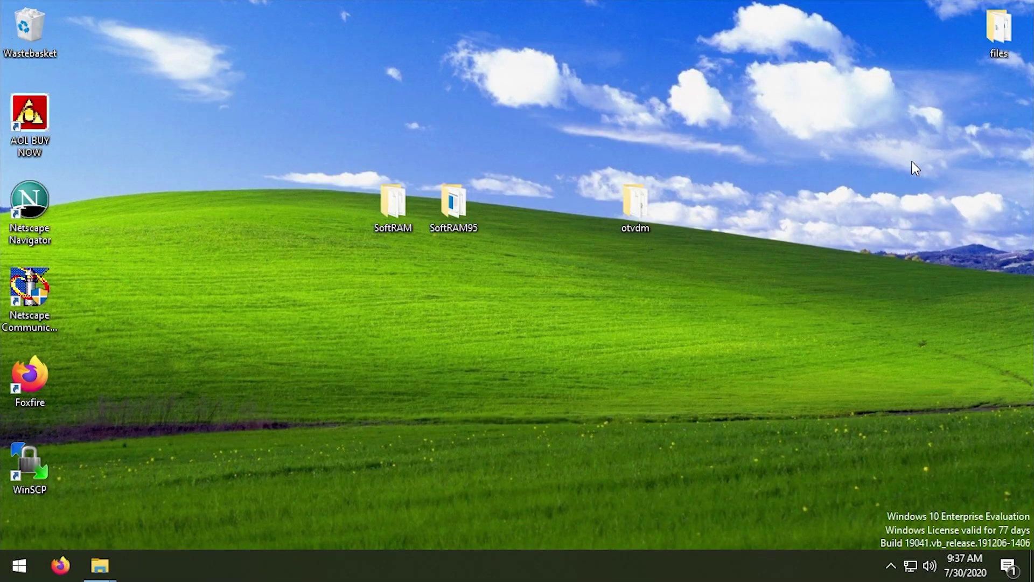
# Run SoftRAM95's SETUP through otvdm and dismiss its 'can't install on Windows NT' warning
pyautogui.doubleClick(448, 222)
pyautogui.moveTo(415, 72); pyautogui.dragTo(444, 318)
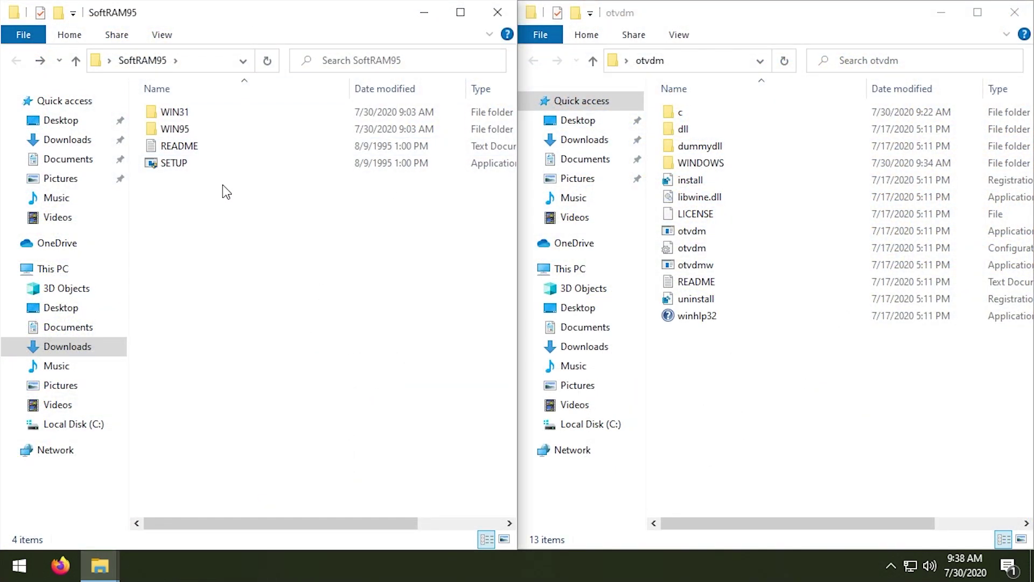
pyautogui.moveTo(165, 167); pyautogui.dragTo(749, 231)
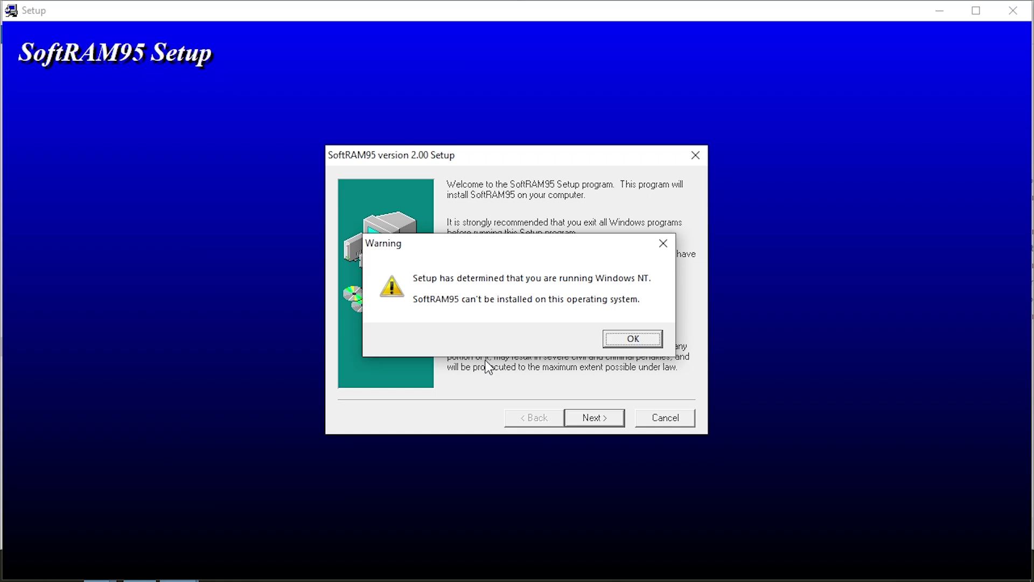
pyautogui.click(646, 333)
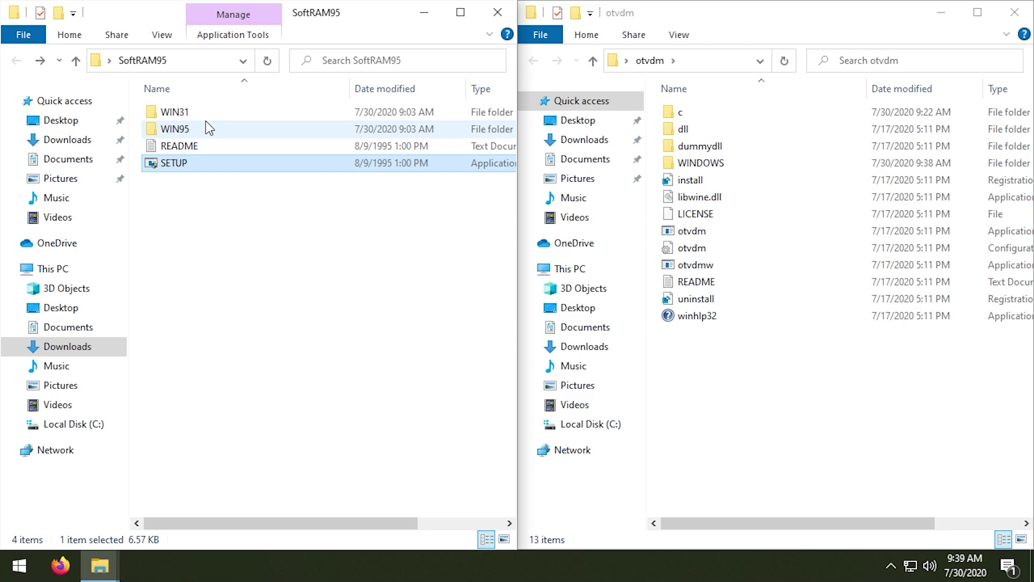
pyautogui.moveTo(305, 265); pyautogui.dragTo(277, 311)
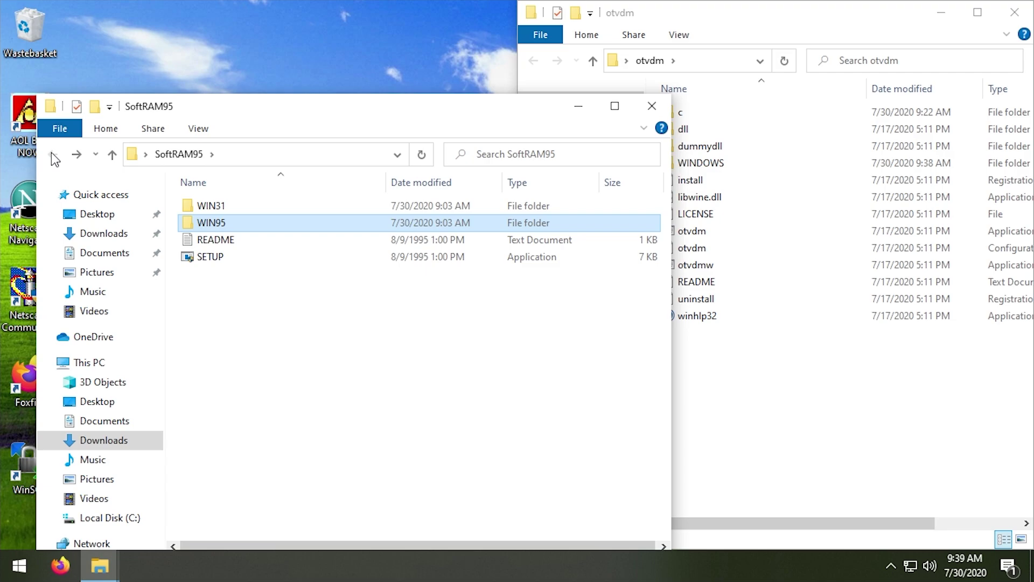
pyautogui.doubleClick(251, 237)
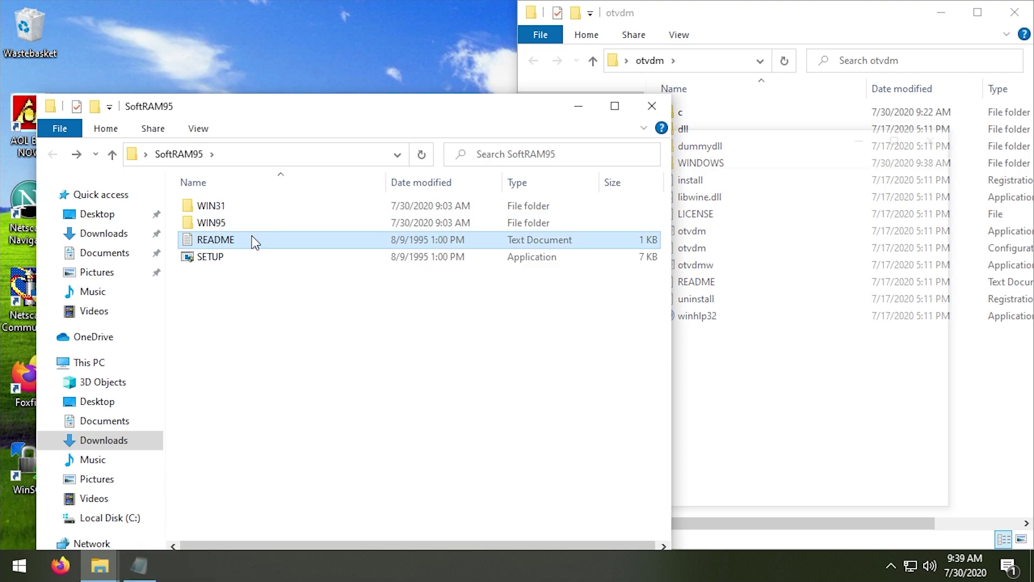
pyautogui.scroll(-1, 483, 285)
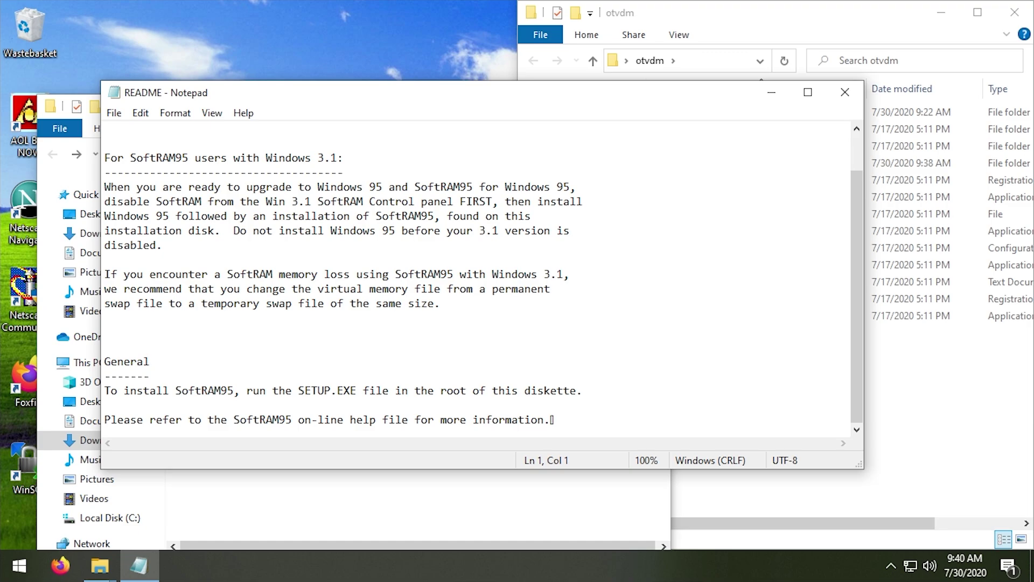
pyautogui.hotkey('alt', 'F4')
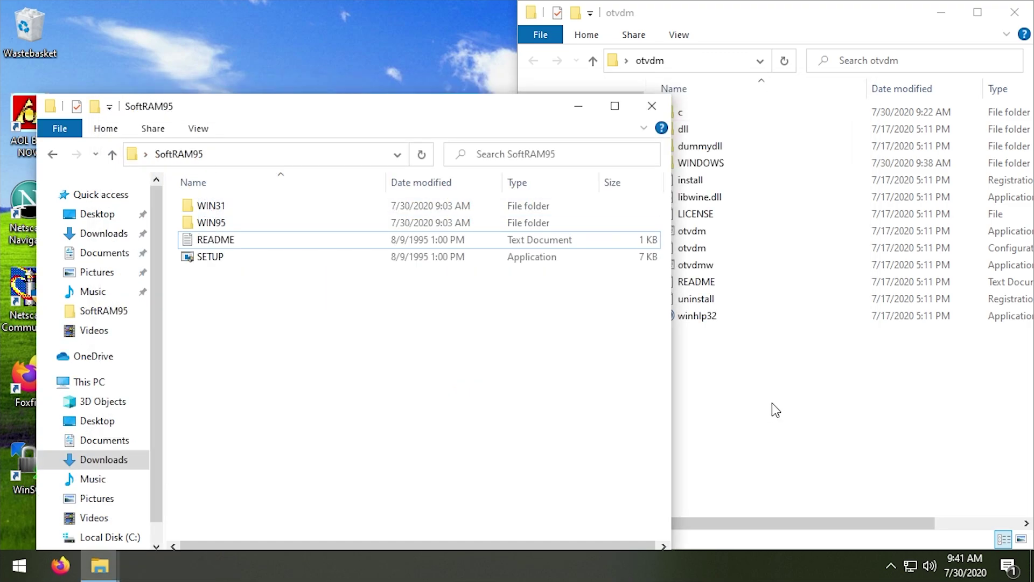
# Open WIN31, run its SETUP1 through otvdm, and dismiss the Windows NT refusal
pyautogui.click(773, 411)
pyautogui.click(211, 204)
pyautogui.doubleClick(212, 205)
pyautogui.moveTo(224, 108); pyautogui.dragTo(116, 102)
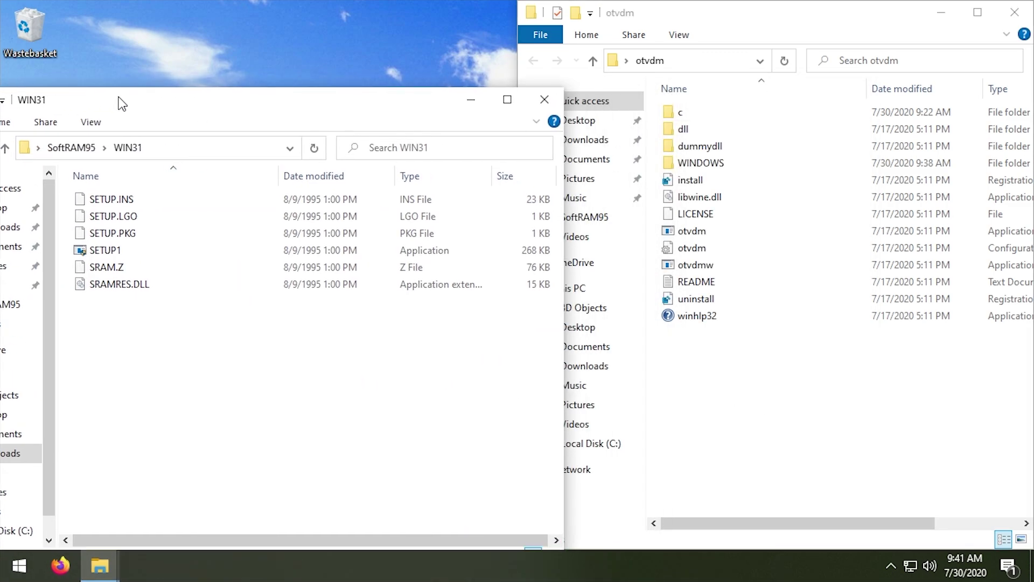
pyautogui.click(92, 251)
pyautogui.moveTo(92, 251); pyautogui.dragTo(716, 229)
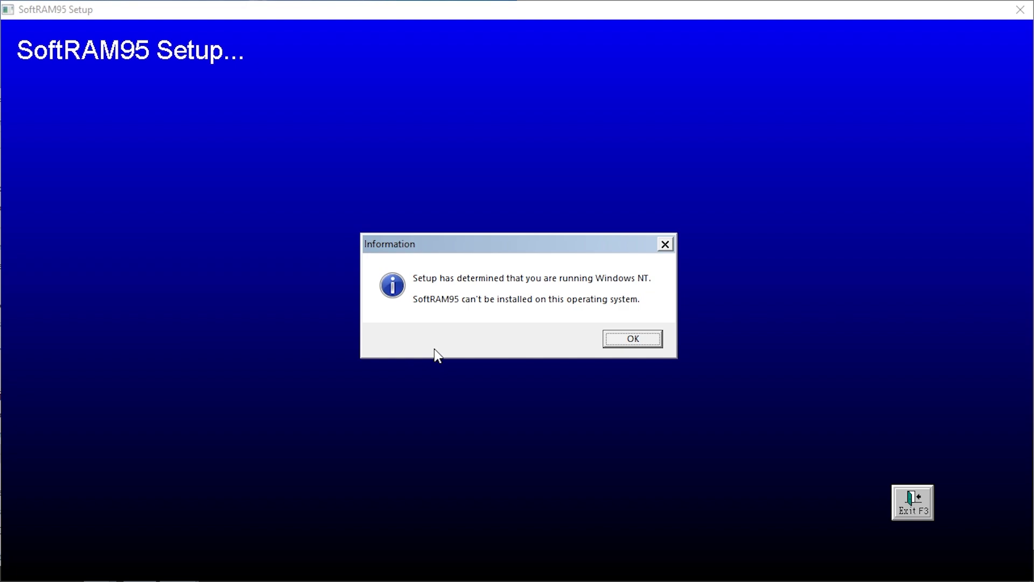
pyautogui.click(641, 342)
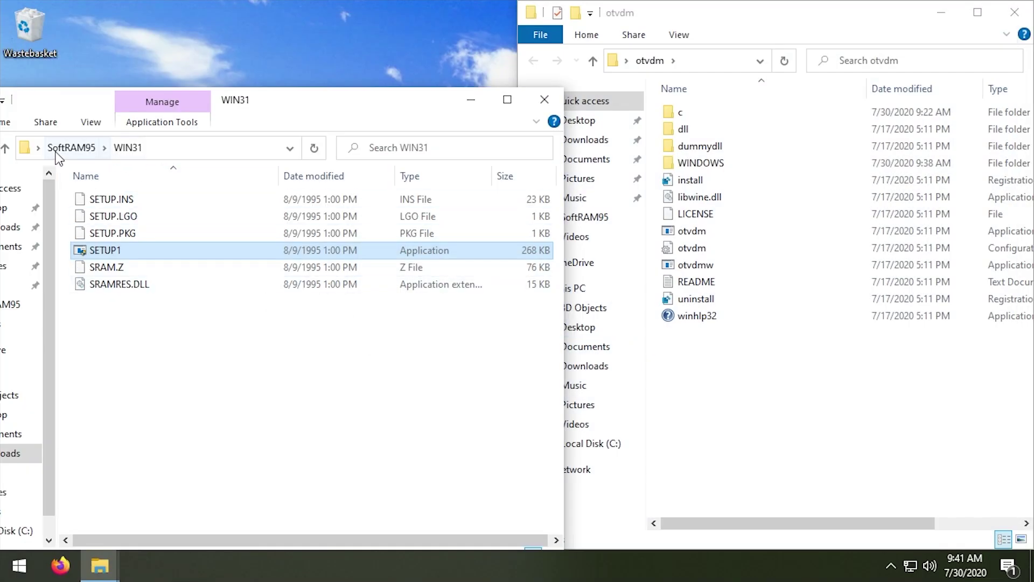
# Run WIN95's SETUP1 through otvdm, approve UAC, pass the welcome, and dismiss the Windows NT warning
pyautogui.click(56, 151)
pyautogui.doubleClick(126, 216)
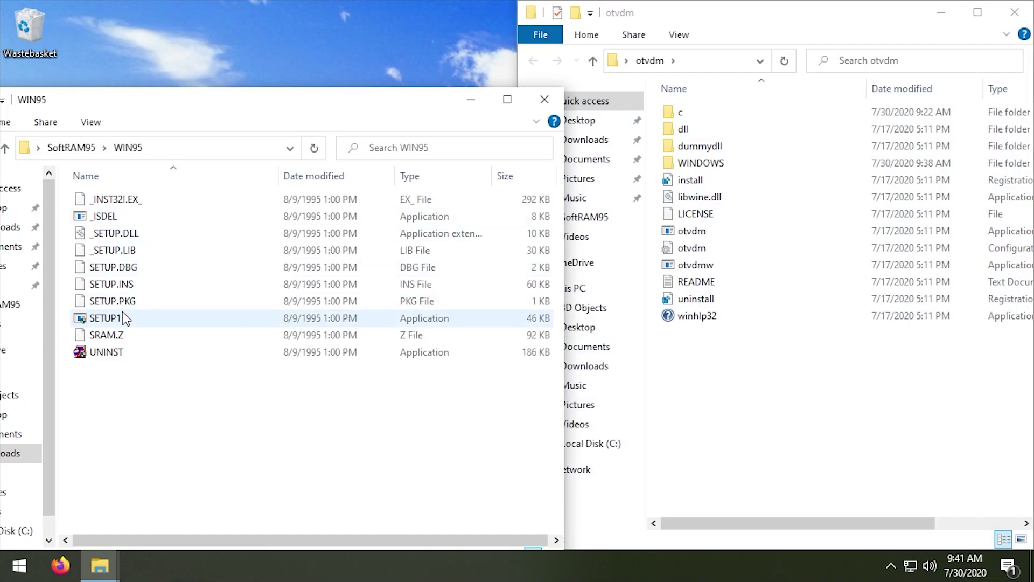
pyautogui.moveTo(94, 322); pyautogui.dragTo(695, 232)
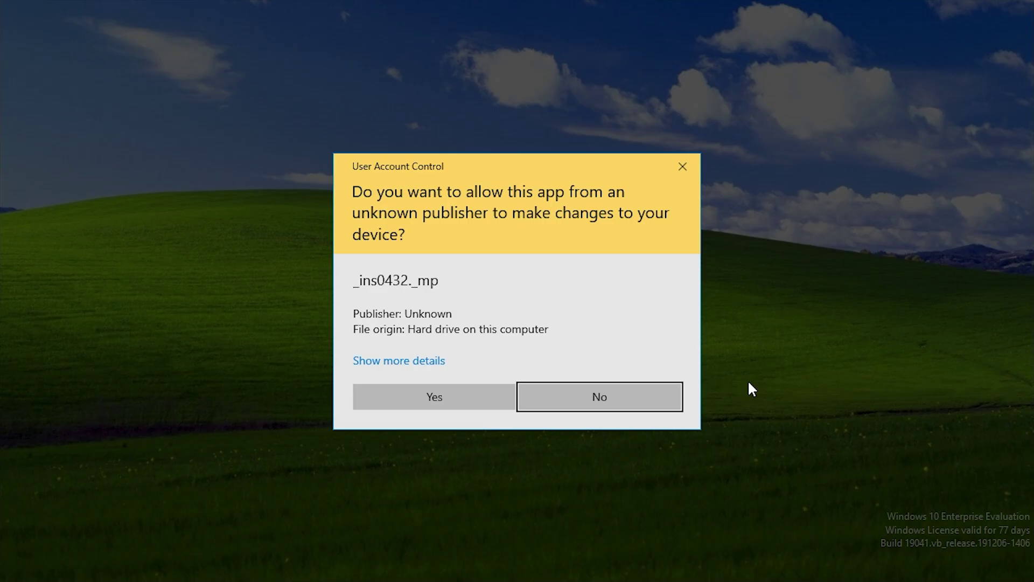
pyautogui.click(416, 403)
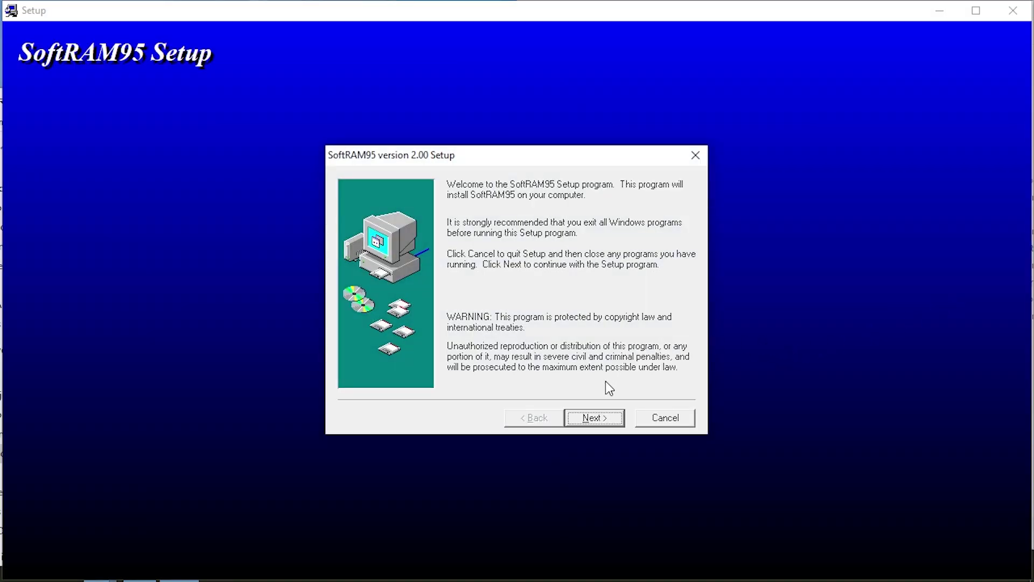
pyautogui.click(609, 416)
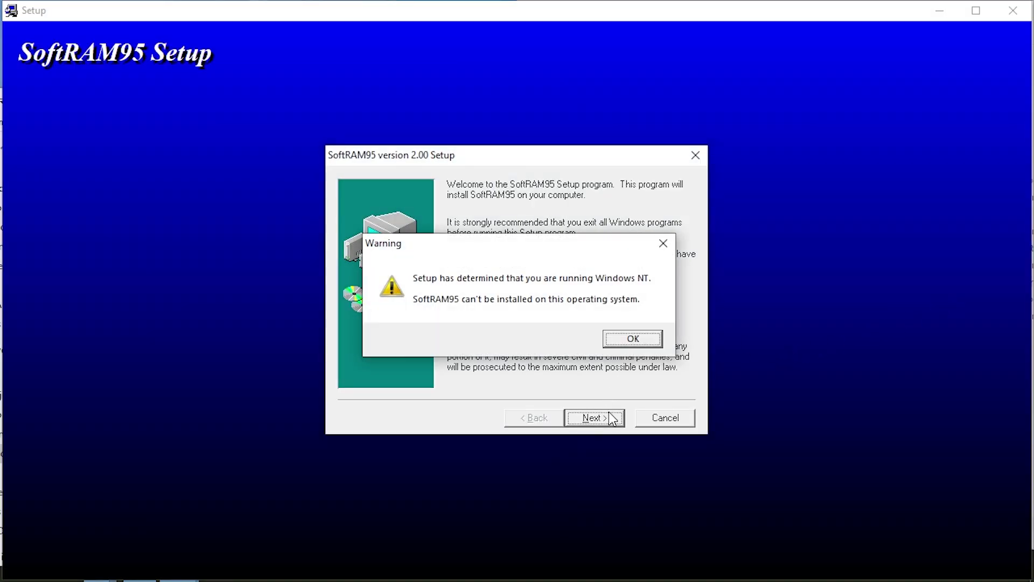
pyautogui.click(640, 337)
# Return to the SoftRAM95 folder and clear the folder selection
pyautogui.moveTo(272, 103); pyautogui.dragTo(494, 87)
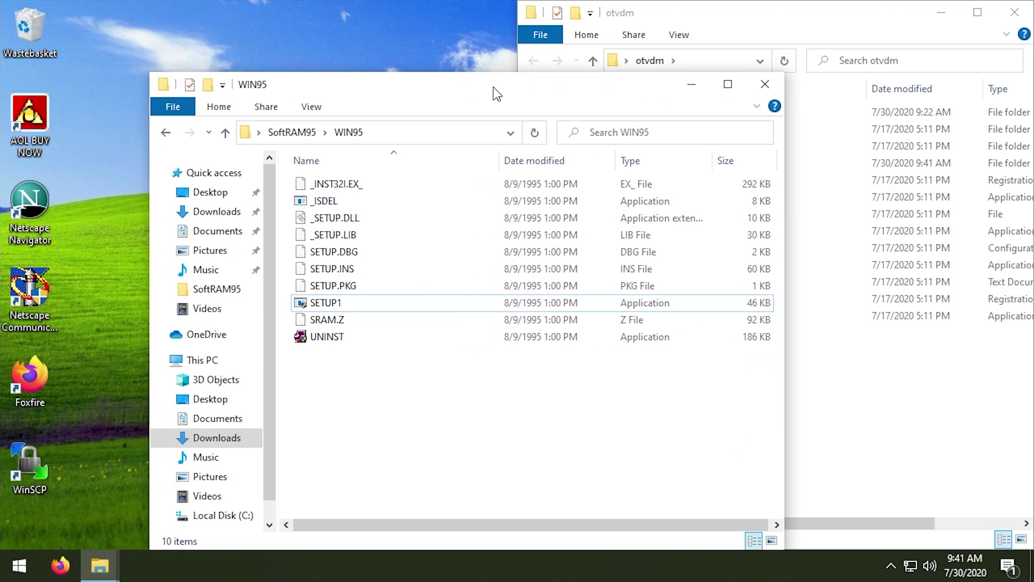
pyautogui.click(294, 132)
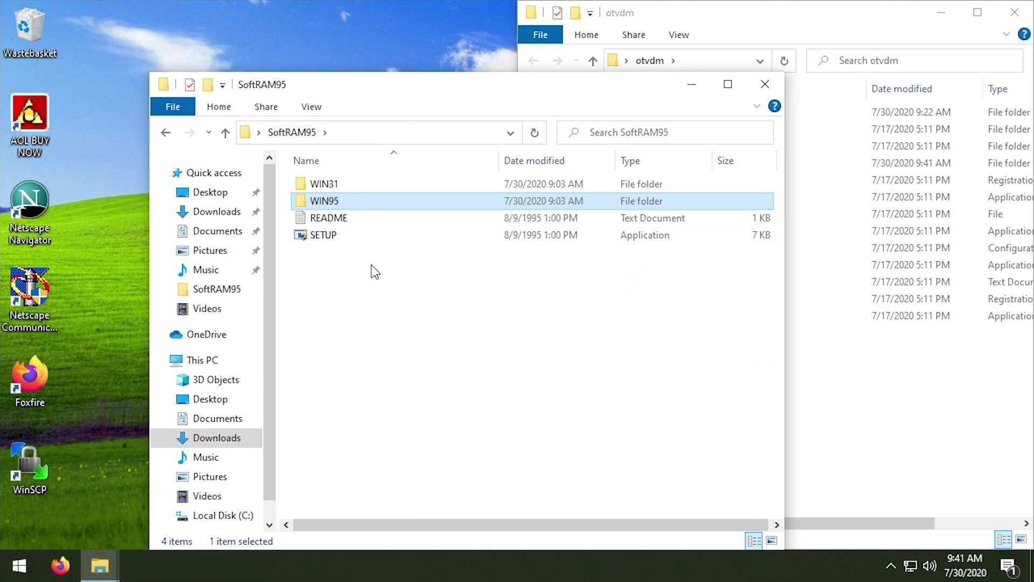
pyautogui.click(323, 183)
pyautogui.click(323, 183)
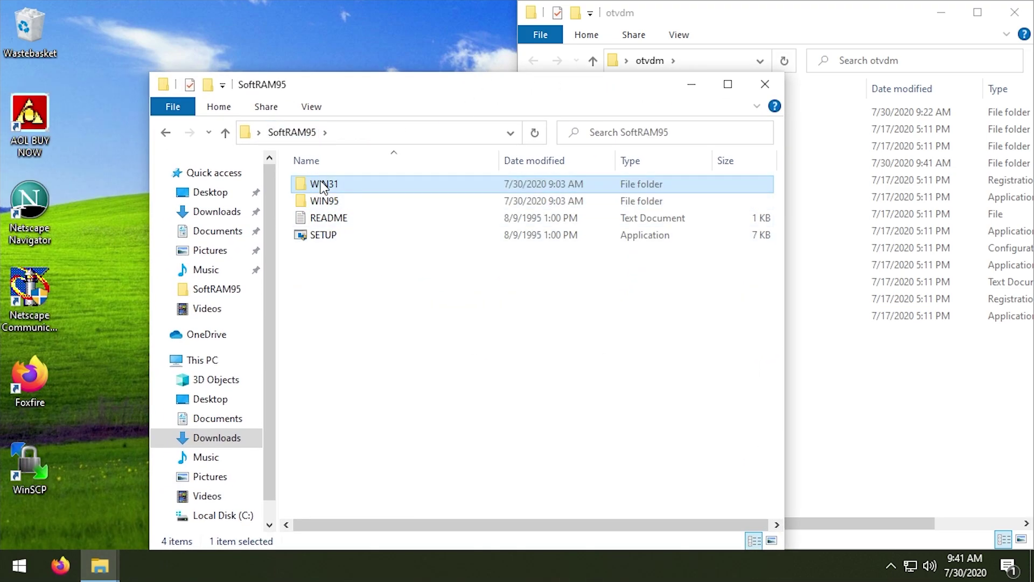
pyautogui.click(394, 185)
pyautogui.click(363, 202)
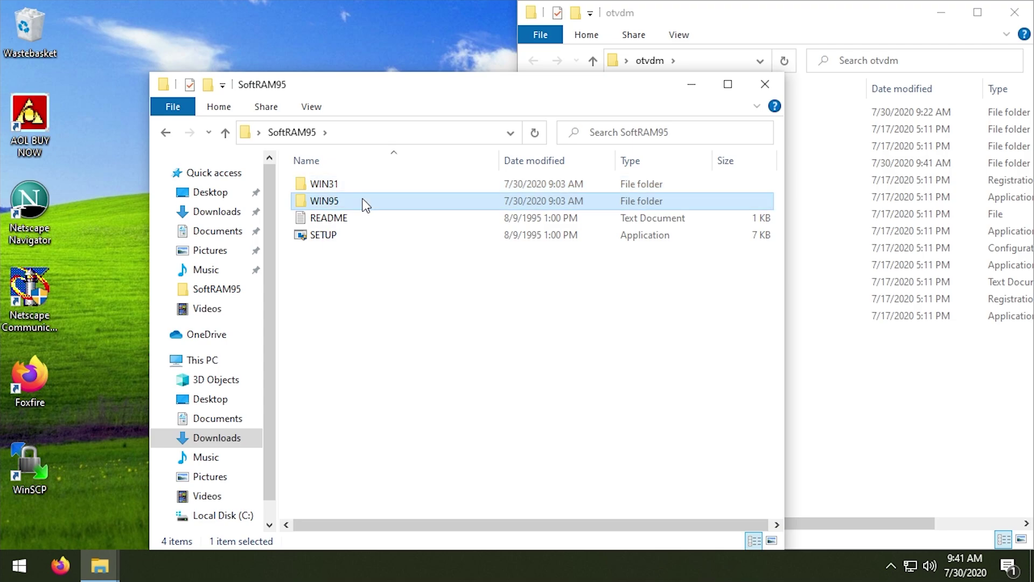
pyautogui.click(401, 286)
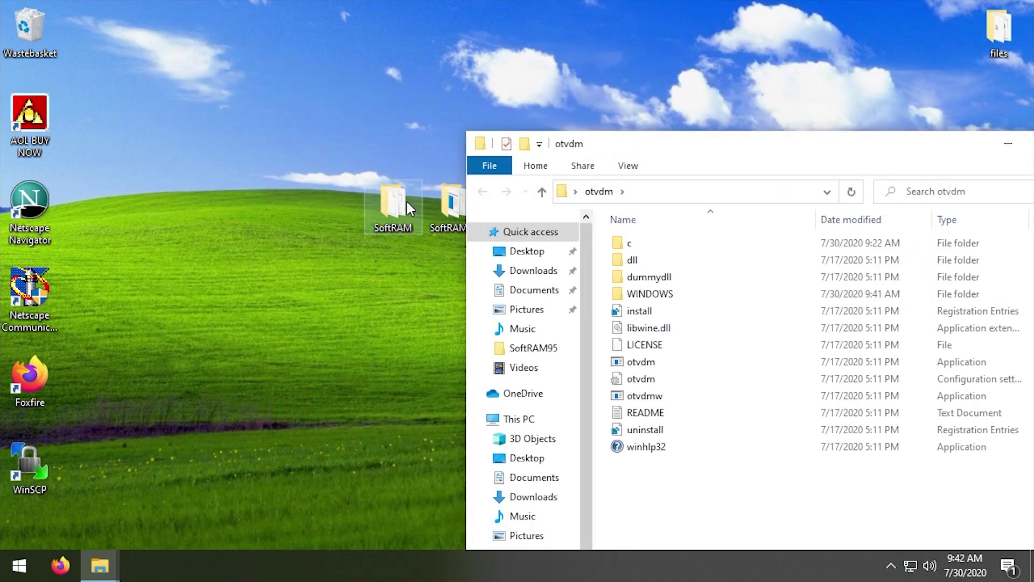
# Open the desktop SoftRAM folder and launch its SETUP through otvdm
pyautogui.doubleClick(407, 199)
pyautogui.click(181, 147)
pyautogui.moveTo(181, 151)
pyautogui.mouseDown()
pyautogui.moveTo(243, 150)
pyautogui.moveTo(186, 146)
pyautogui.mouseUp()
pyautogui.moveTo(697, 146); pyautogui.dragTo(802, 99)
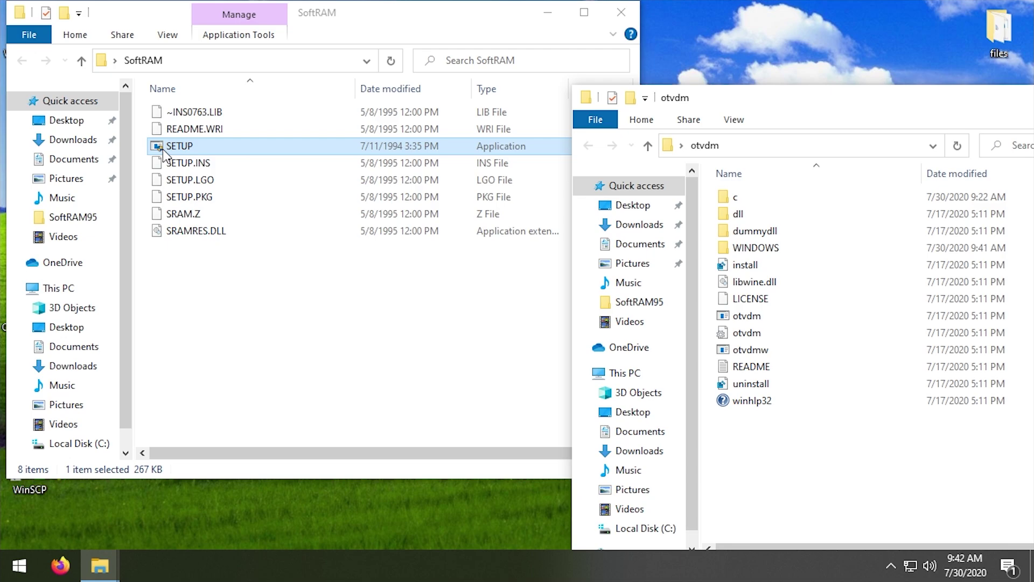
pyautogui.moveTo(238, 147); pyautogui.dragTo(783, 317)
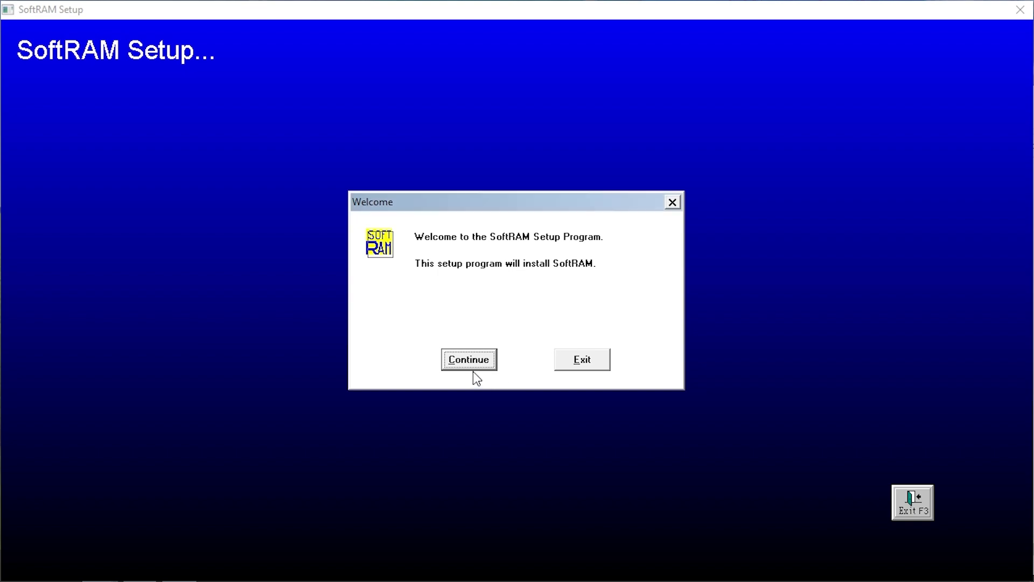
# Enter the user's name, set the install path to C:\SOFTRAM2, and install
pyautogui.click(471, 366)
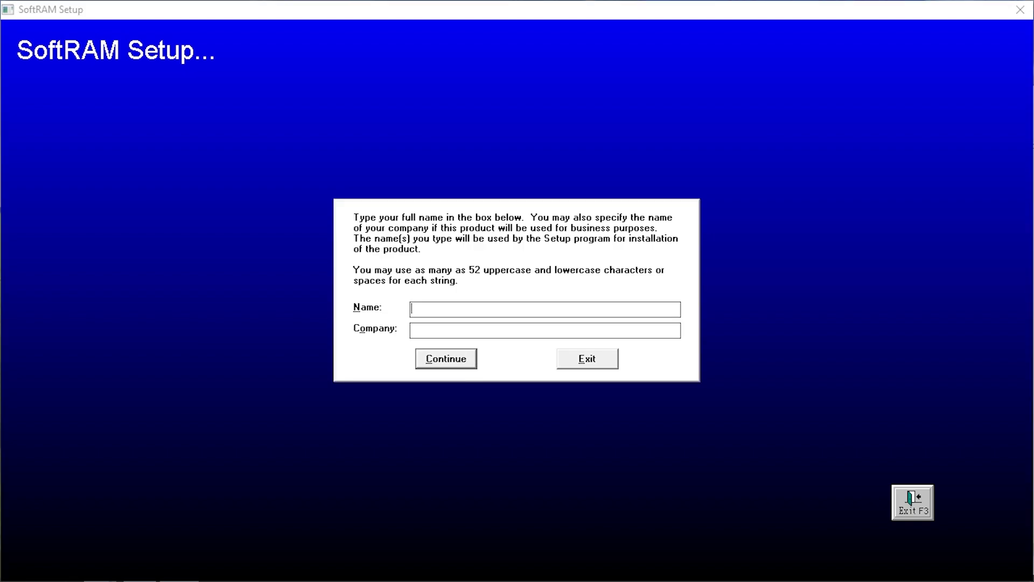
pyautogui.write('Melba')
pyautogui.press('Return')
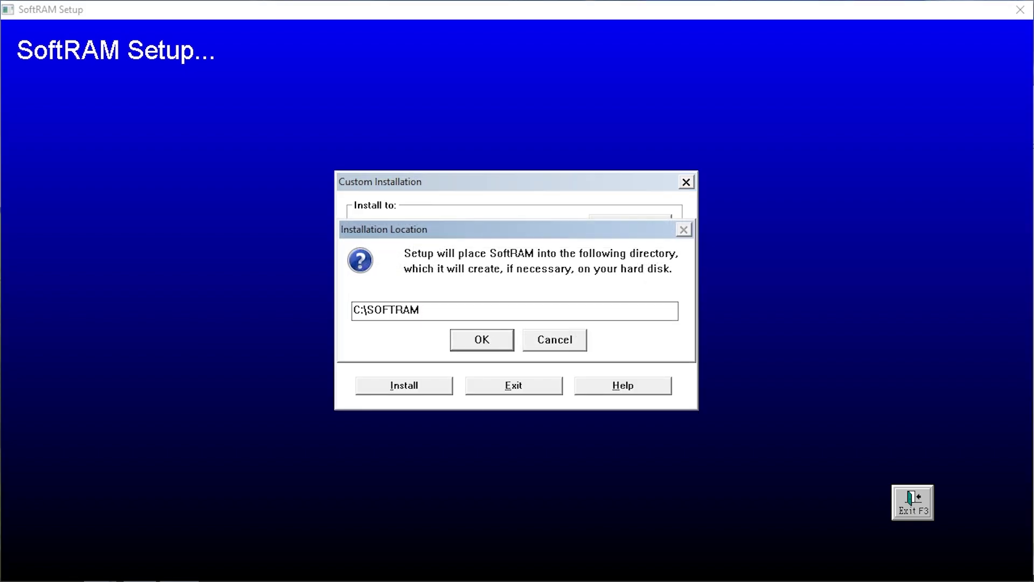
pyautogui.write('2')
pyautogui.click(492, 341)
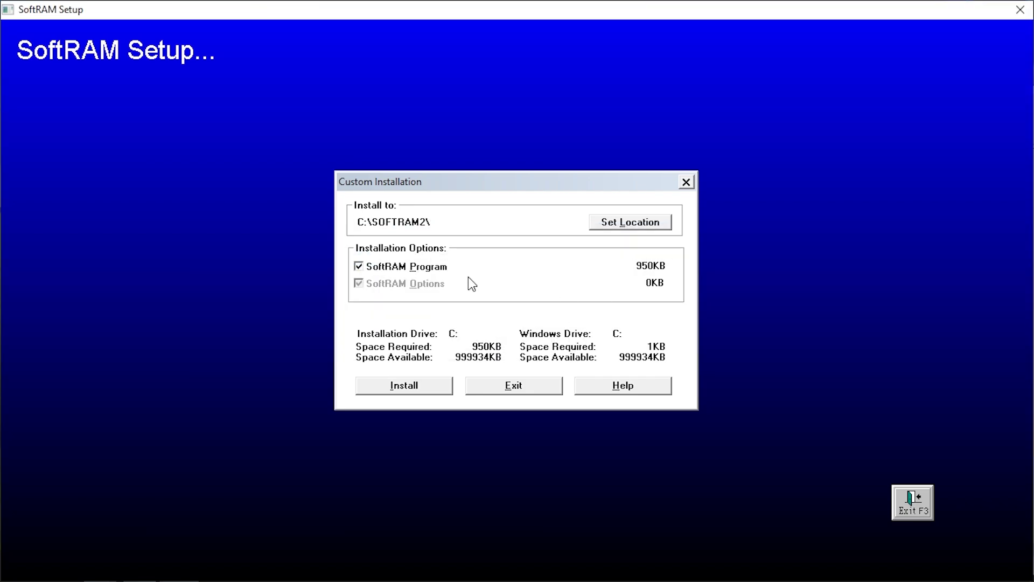
pyautogui.click(405, 386)
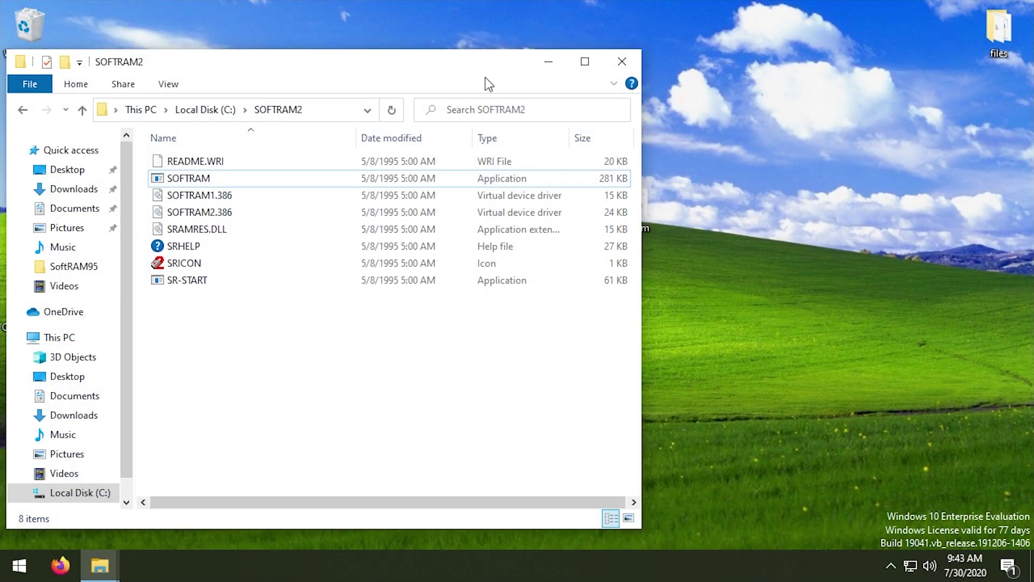
# Inspect the old C:\SOFTRAM folder, then reopen C:\SOFTRAM2 and move its window left and down
pyautogui.moveTo(487, 78)
pyautogui.mouseDown()
pyautogui.moveTo(358, 120)
pyautogui.moveTo(504, 66)
pyautogui.mouseUp()
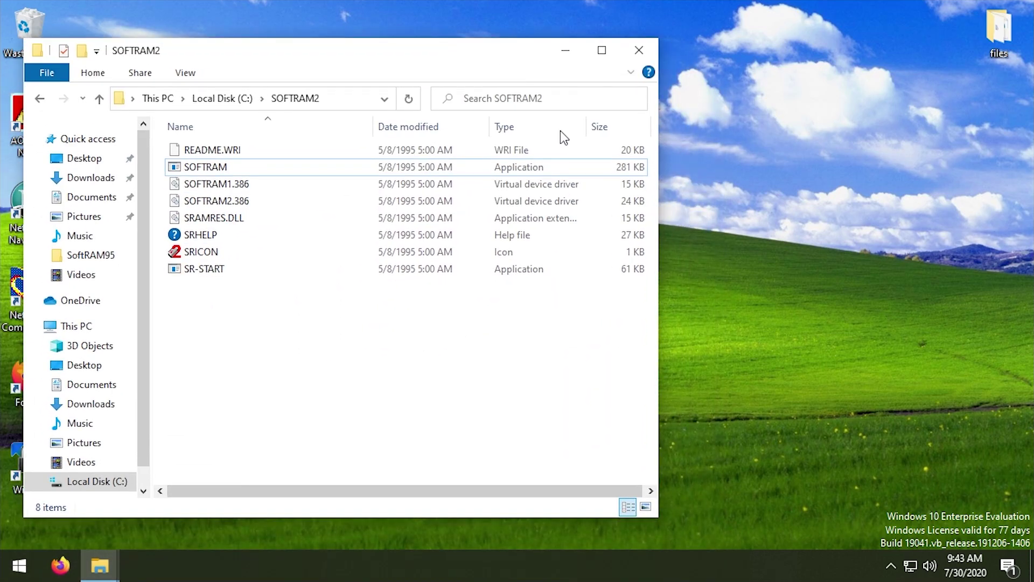
pyautogui.click(619, 165)
pyautogui.click(222, 98)
pyautogui.click(220, 251)
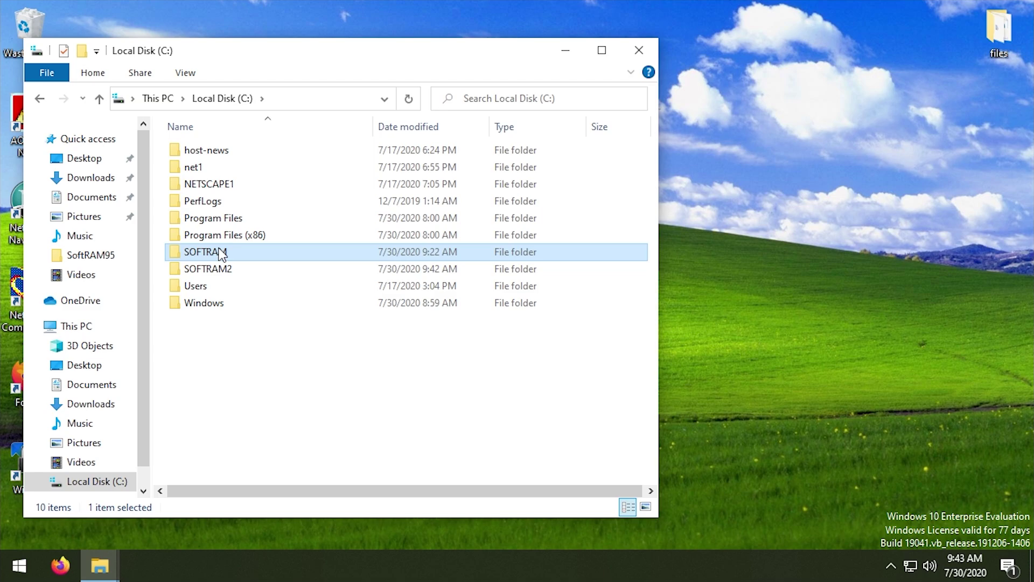
pyautogui.doubleClick(221, 252)
pyautogui.click(619, 163)
pyautogui.click(221, 98)
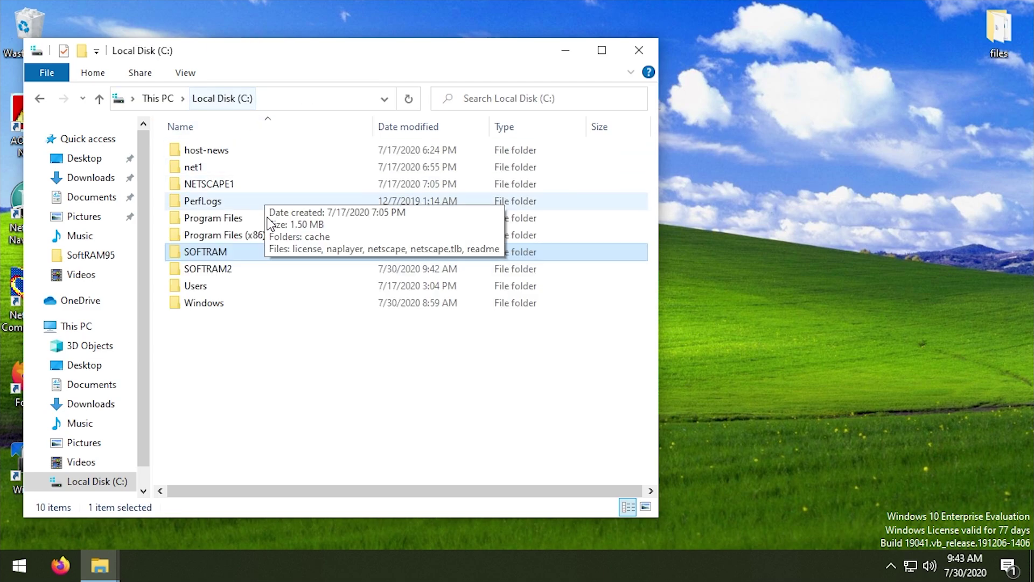
pyautogui.doubleClick(238, 268)
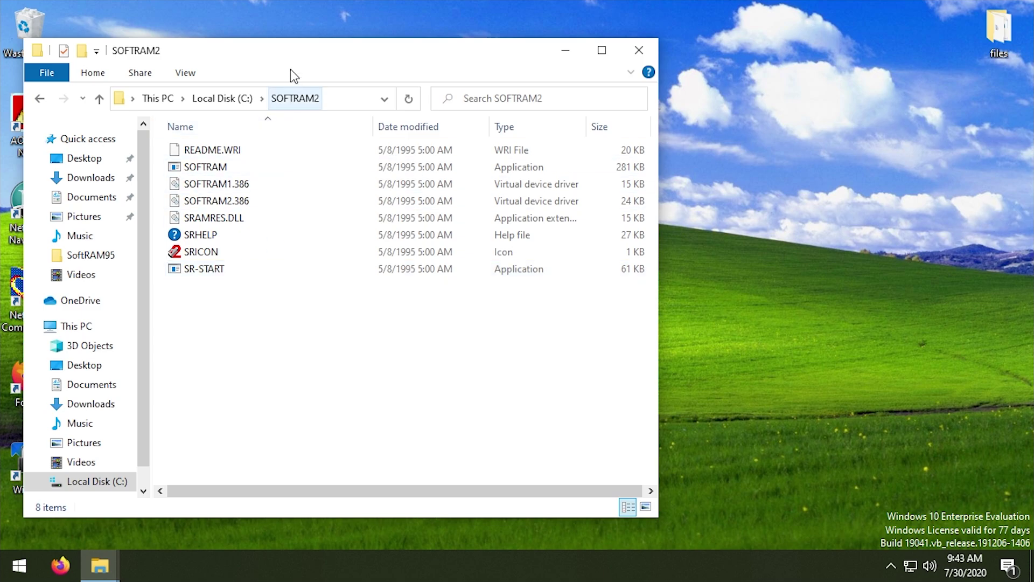
pyautogui.moveTo(277, 58); pyautogui.dragTo(144, 99)
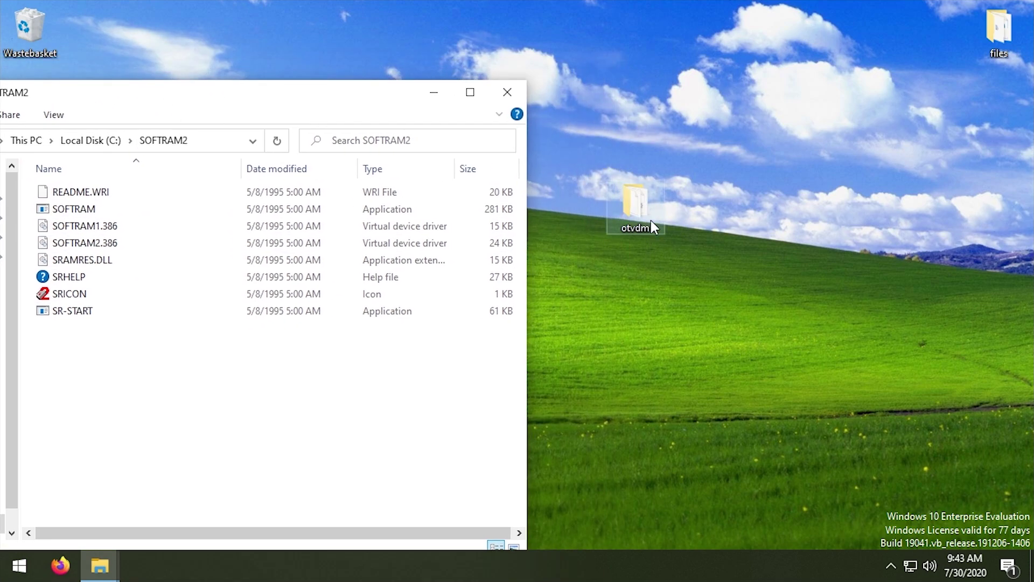
# Launch C:\SOFTRAM2's SOFTRAM through otvdm, minimize the console, and show the desktop
pyautogui.doubleClick(636, 205)
pyautogui.click(143, 209)
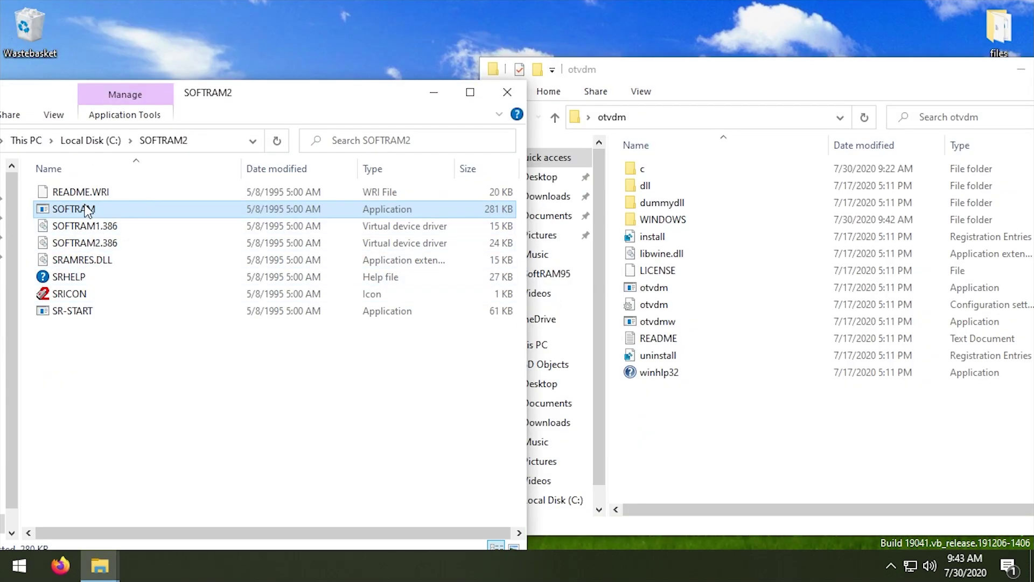
pyautogui.moveTo(86, 209); pyautogui.dragTo(692, 287)
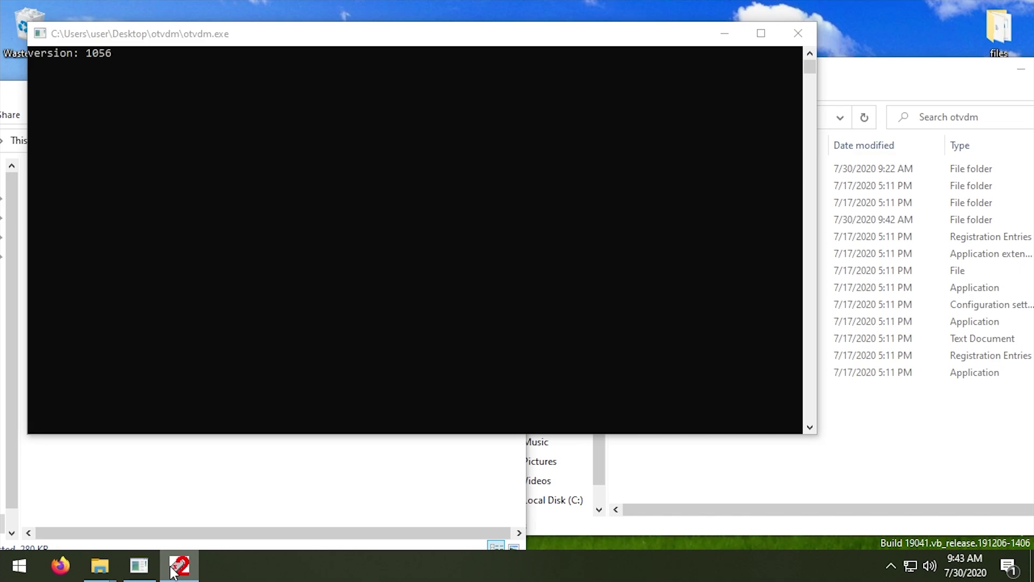
pyautogui.click(724, 34)
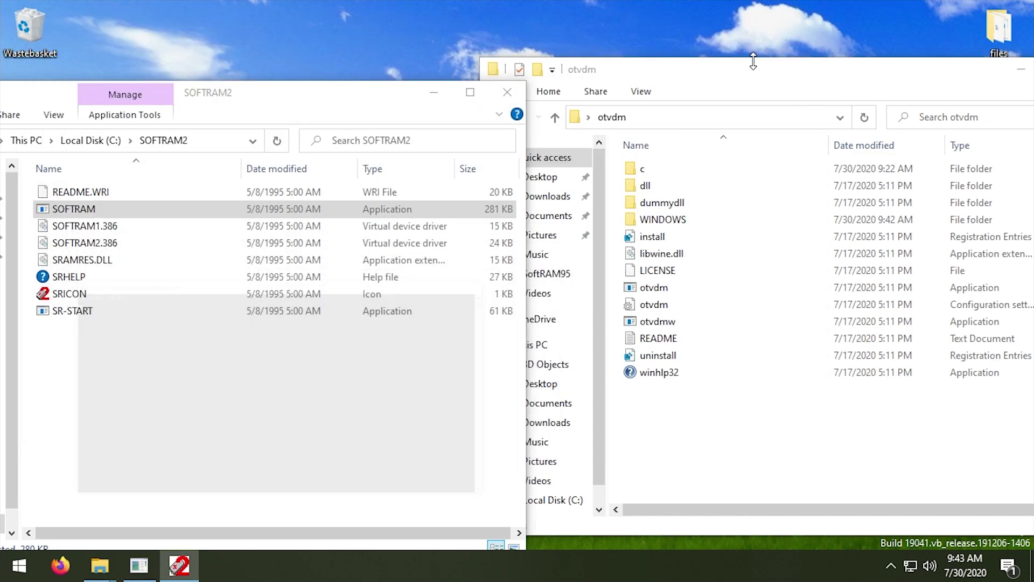
pyautogui.press('super+d')
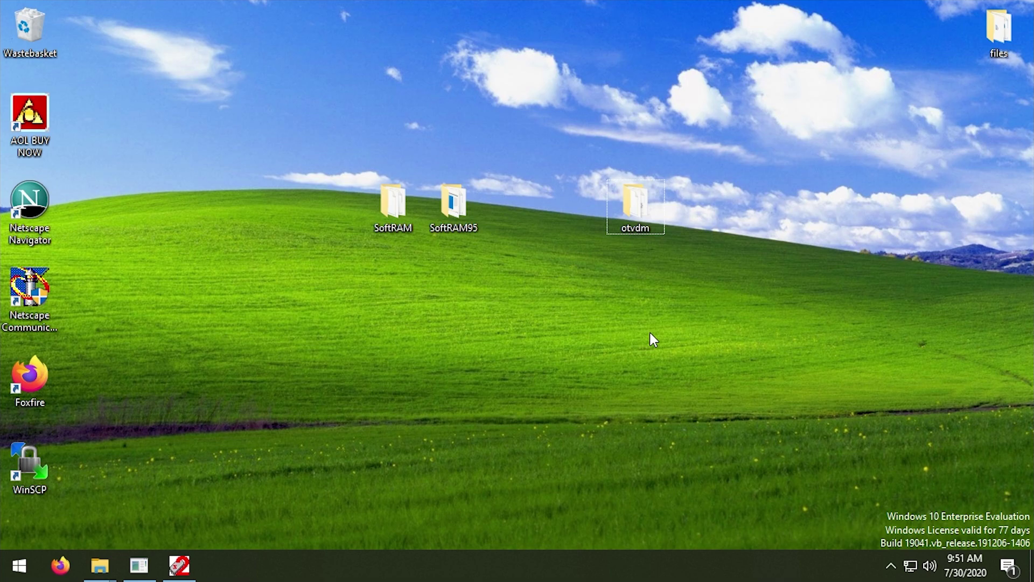
pyautogui.hotkey('alt', 'Tab')
pyautogui.click(247, 310)
pyautogui.hotkey('alt', 'Tab')
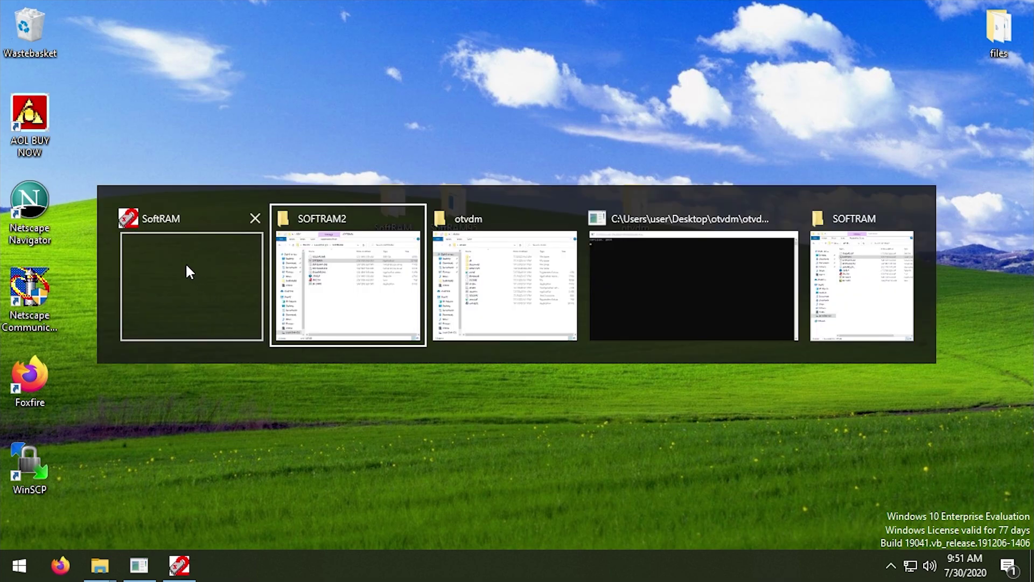
pyautogui.click(186, 263)
pyautogui.click(187, 293)
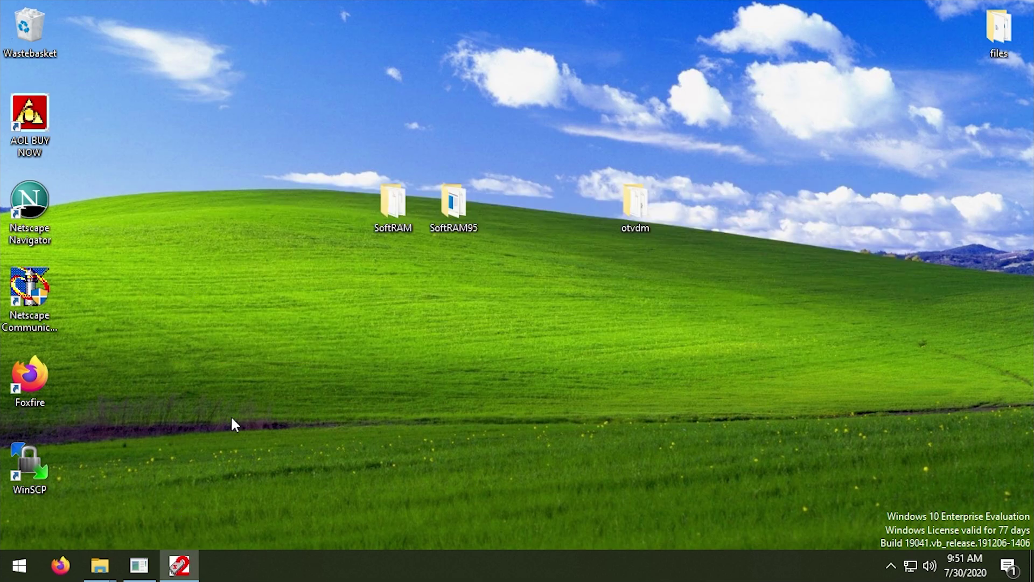
pyautogui.click(265, 483)
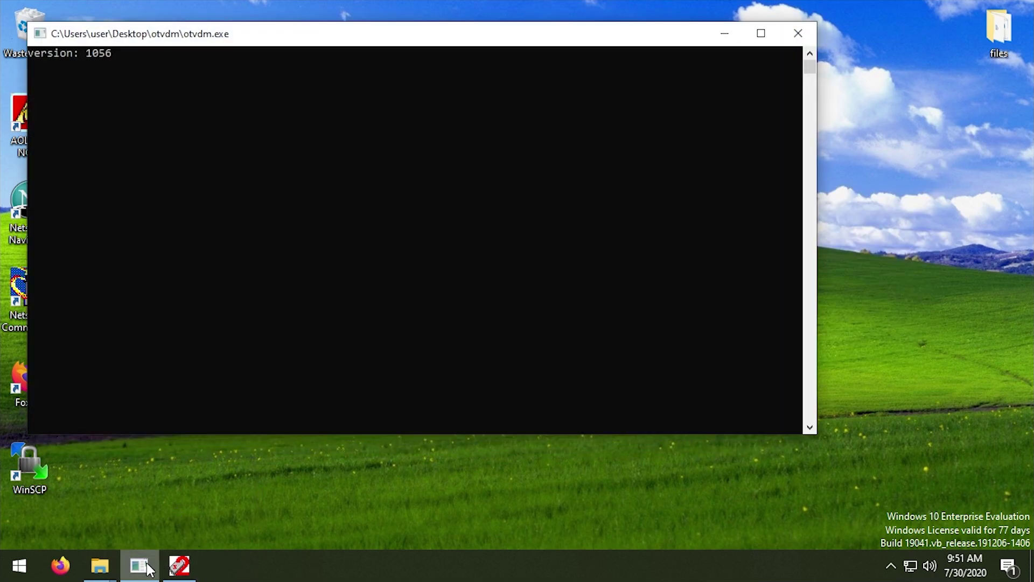
pyautogui.click(722, 34)
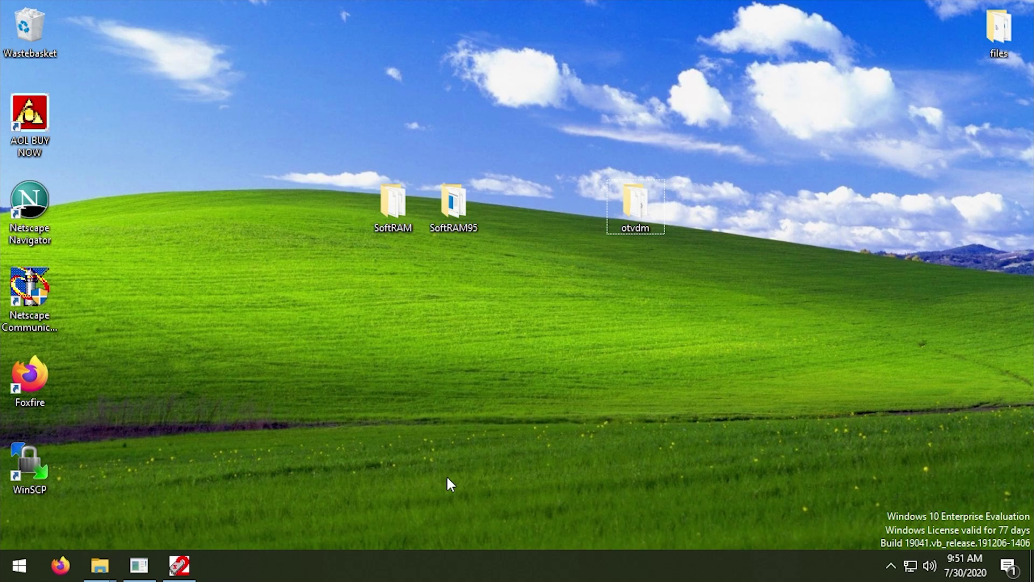